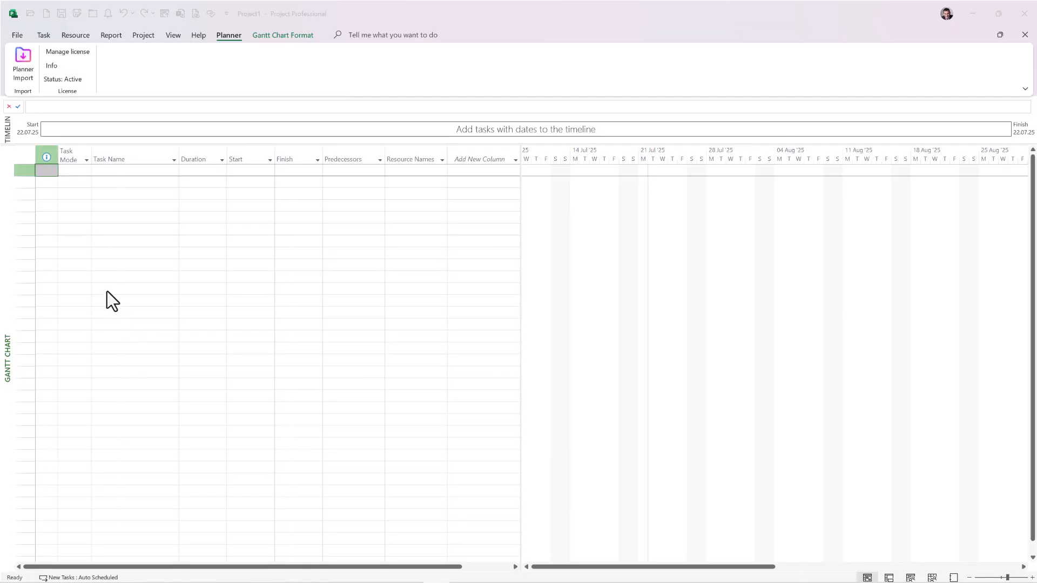
# Step: Import the Planner export Office Tower Construction.xlsx from the Desktop, accepting working hours from 09:00 to 17:00 and daylight saving time
pyautogui.click(22, 60)
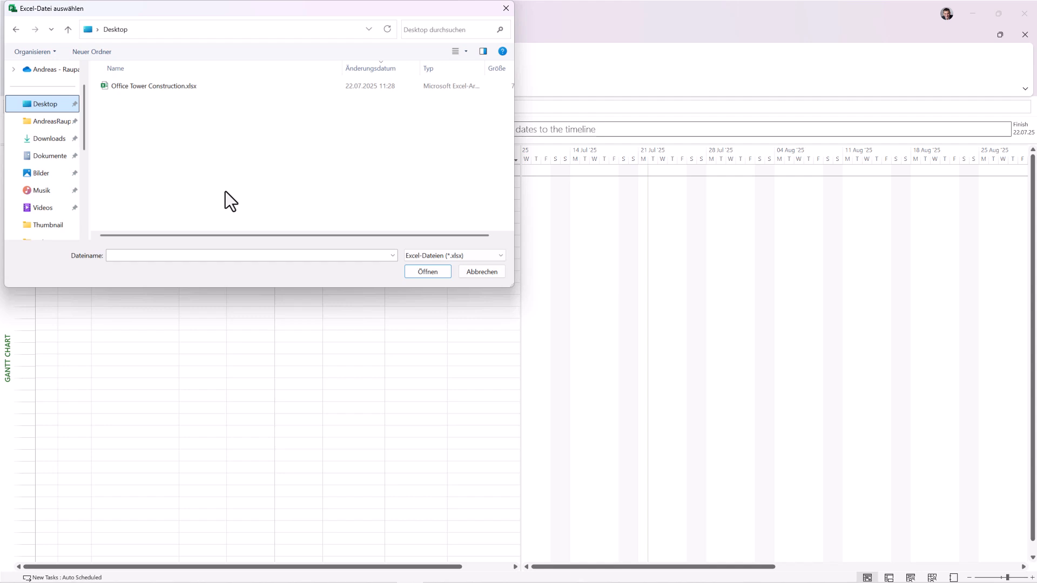
pyautogui.click(154, 87)
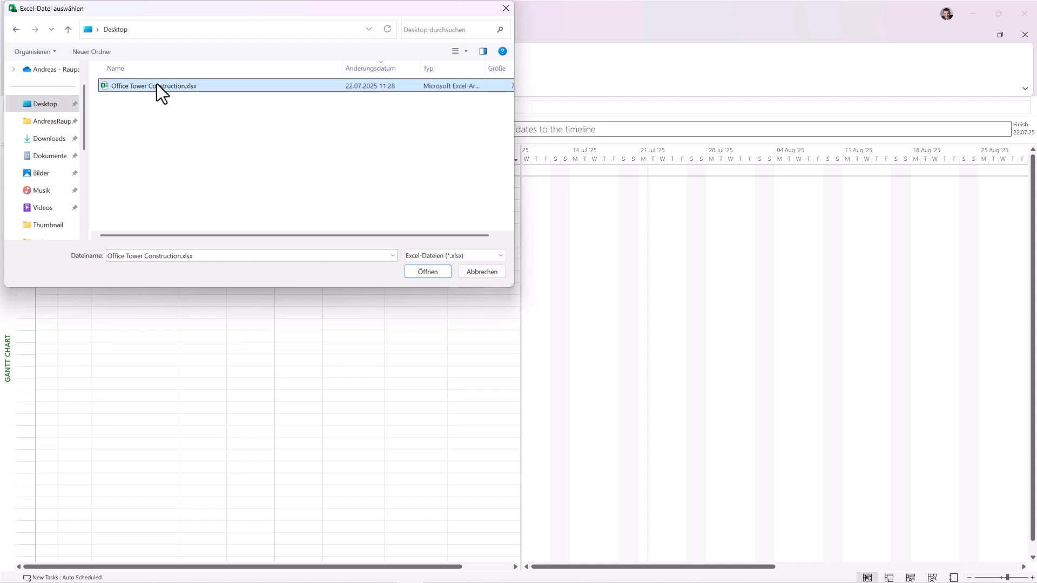
pyautogui.click(427, 272)
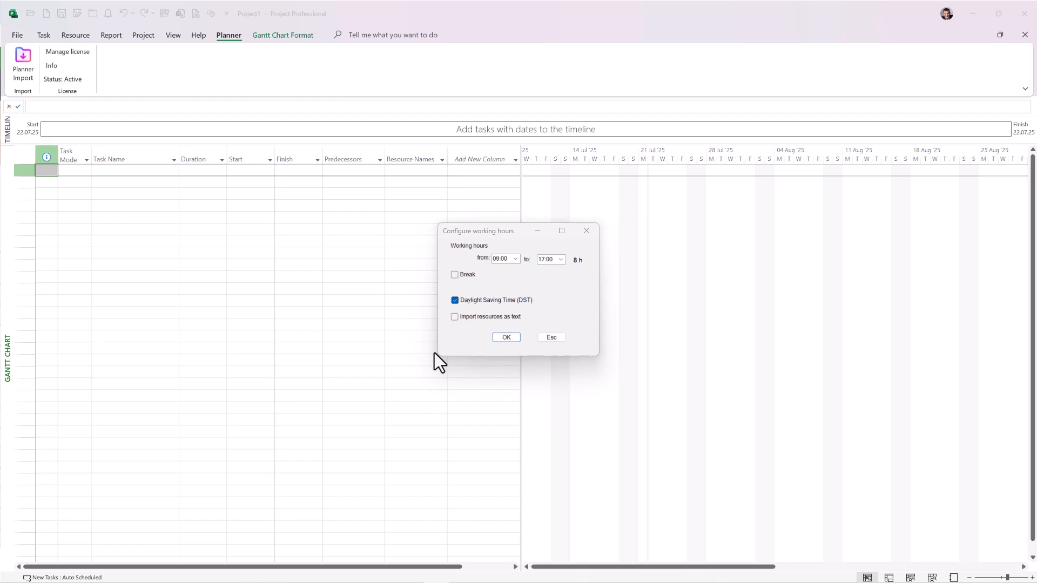
pyautogui.click(508, 338)
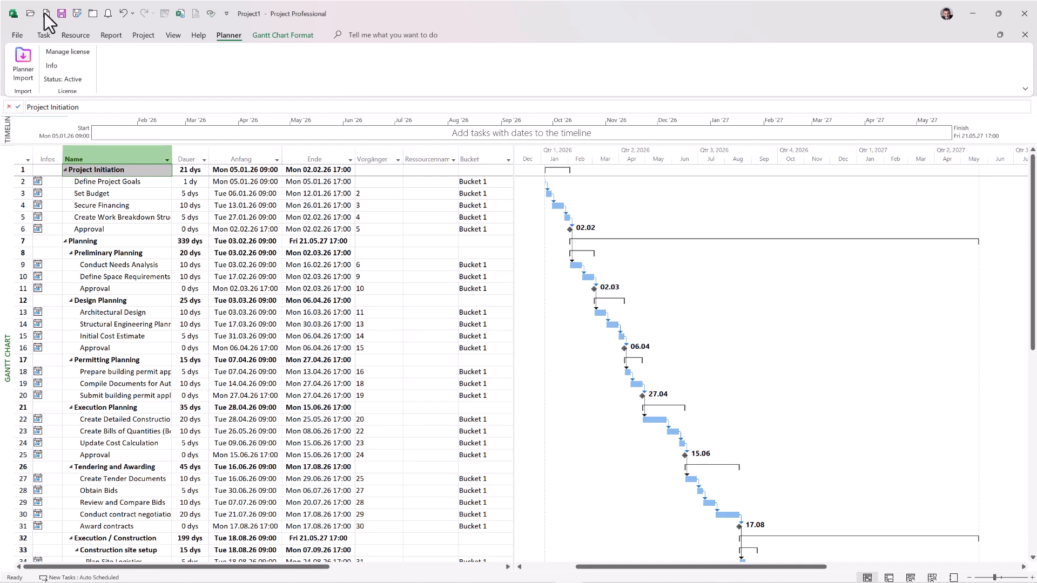
# Step: Create a new blank project and load Office Tower Construction.xlsx from the Desktop for another Planner import
pyautogui.click(45, 13)
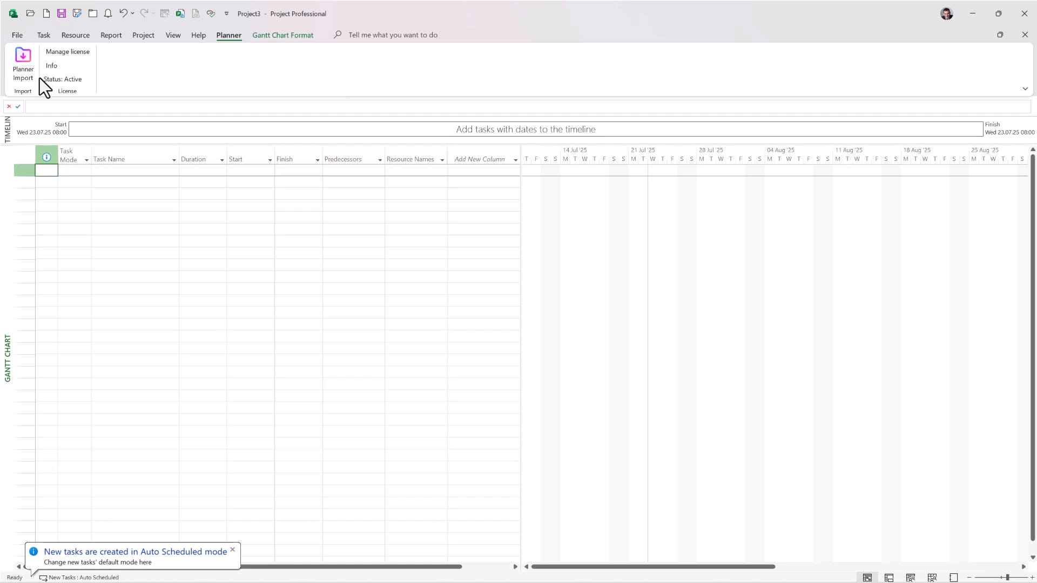
pyautogui.click(24, 59)
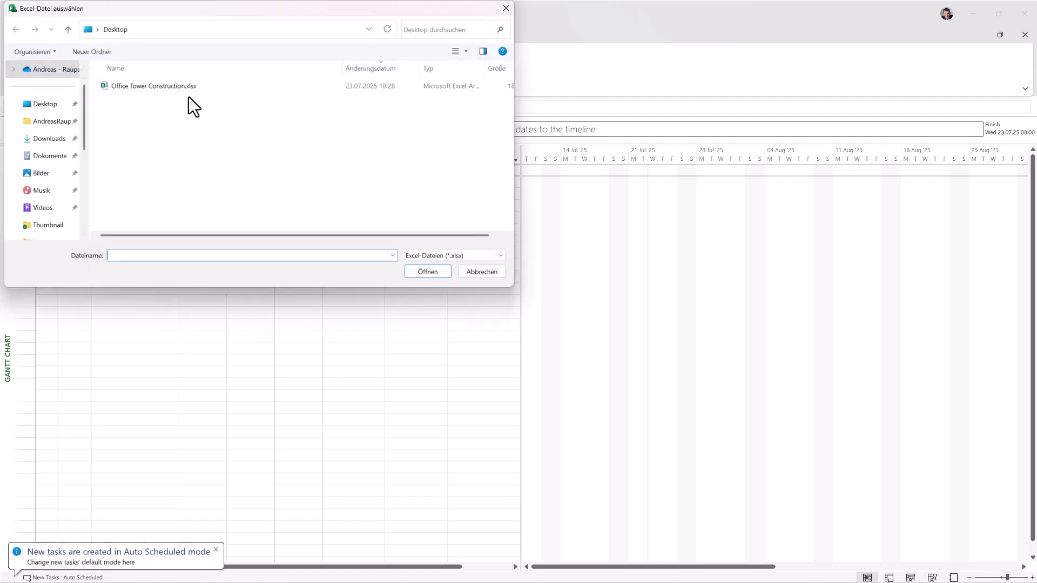
pyautogui.click(156, 85)
pyautogui.click(427, 272)
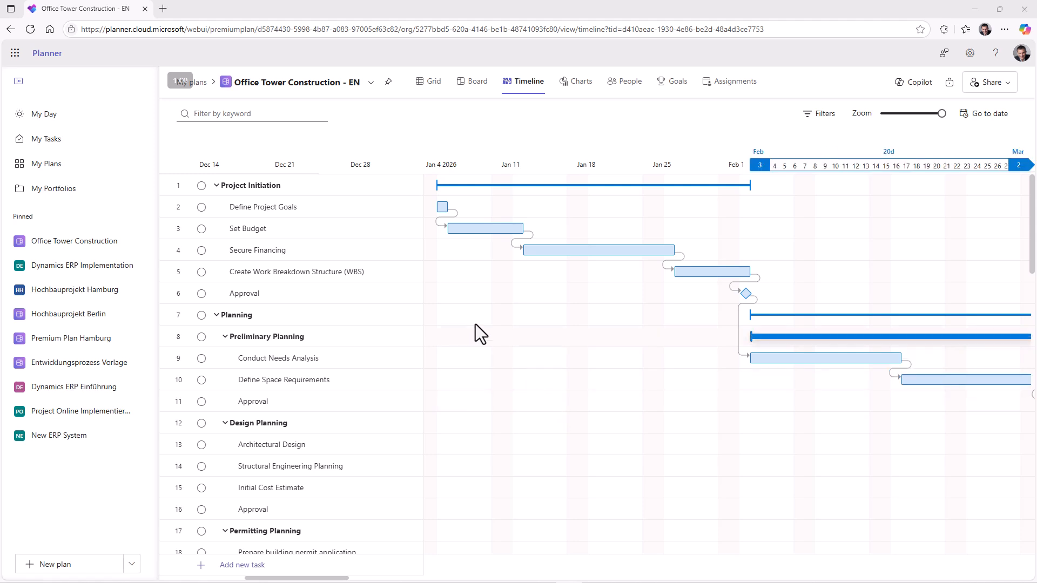
# Step: Switch to Planner in the browser and show the Office Tower Construction - EN plan as a grid
pyautogui.click(435, 82)
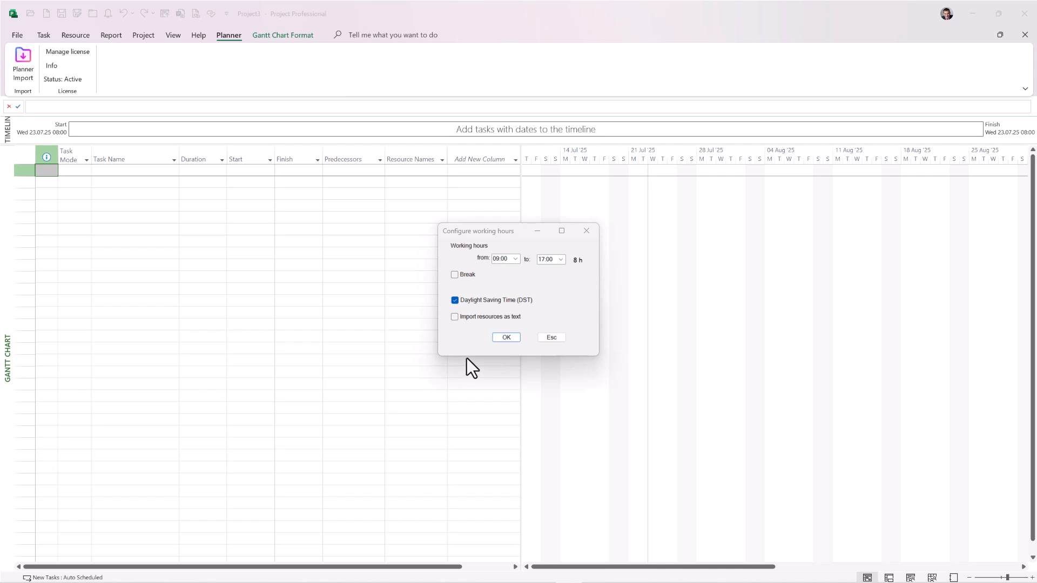
# Step: Set the import's working hours to start at 08:00 and enable a break from 12:00 to 13:00
pyautogui.click(514, 259)
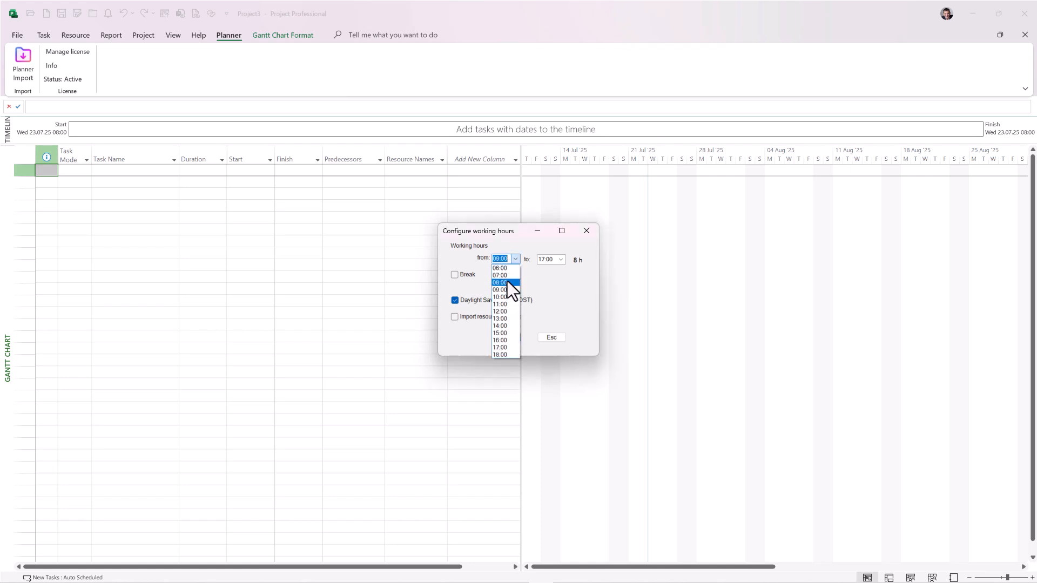
pyautogui.click(507, 282)
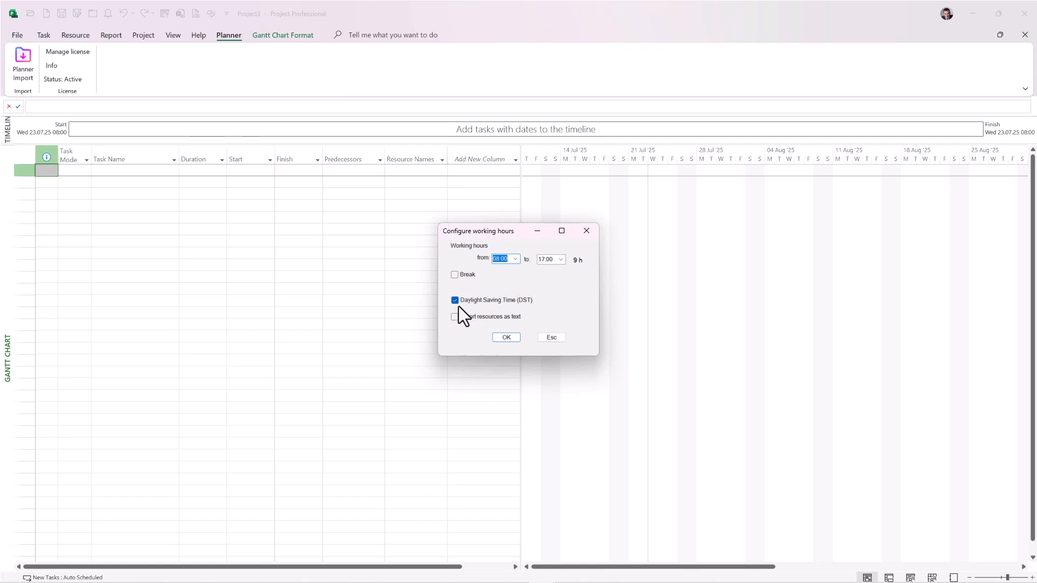
pyautogui.click(454, 276)
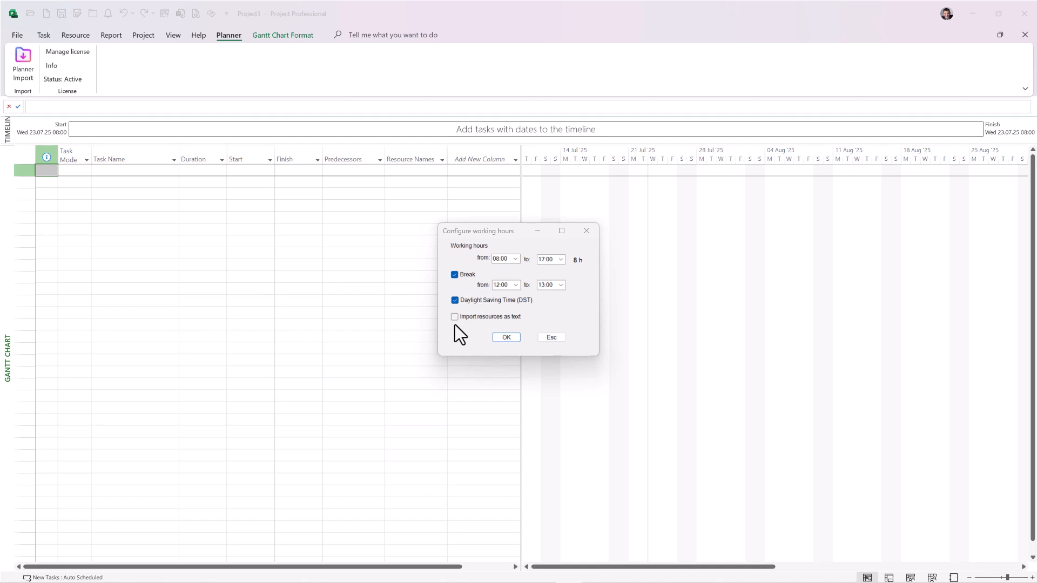
# Step: Set the working hours start to 09:00, disable the break, and confirm the import settings
pyautogui.click(515, 259)
pyautogui.click(507, 281)
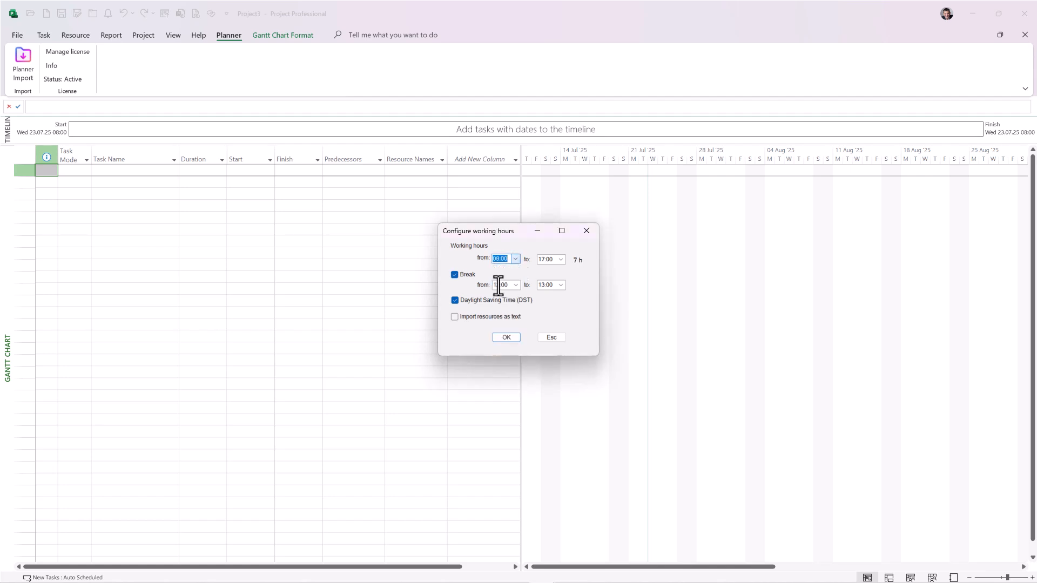
pyautogui.click(456, 275)
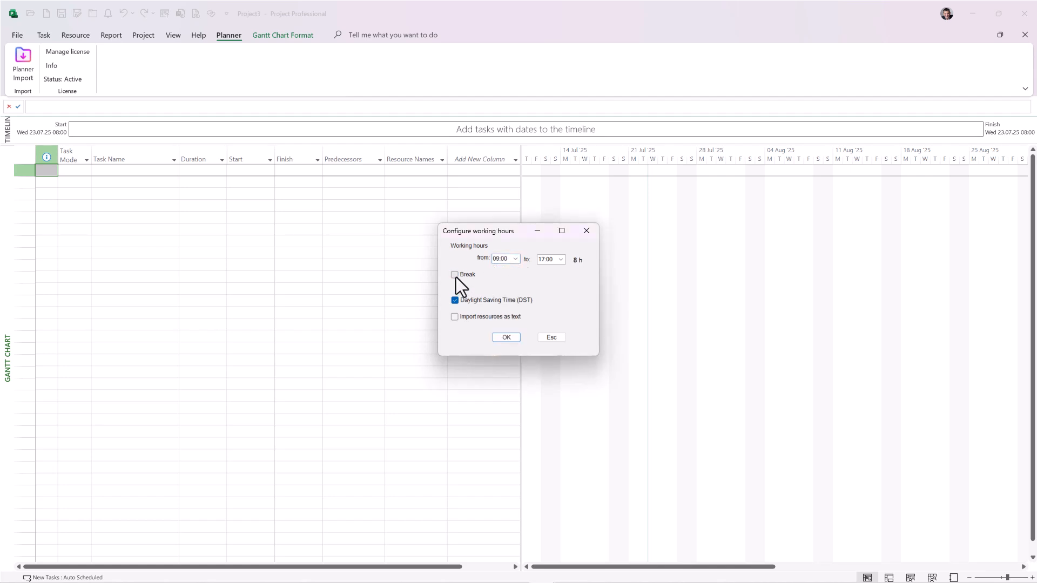
pyautogui.click(506, 338)
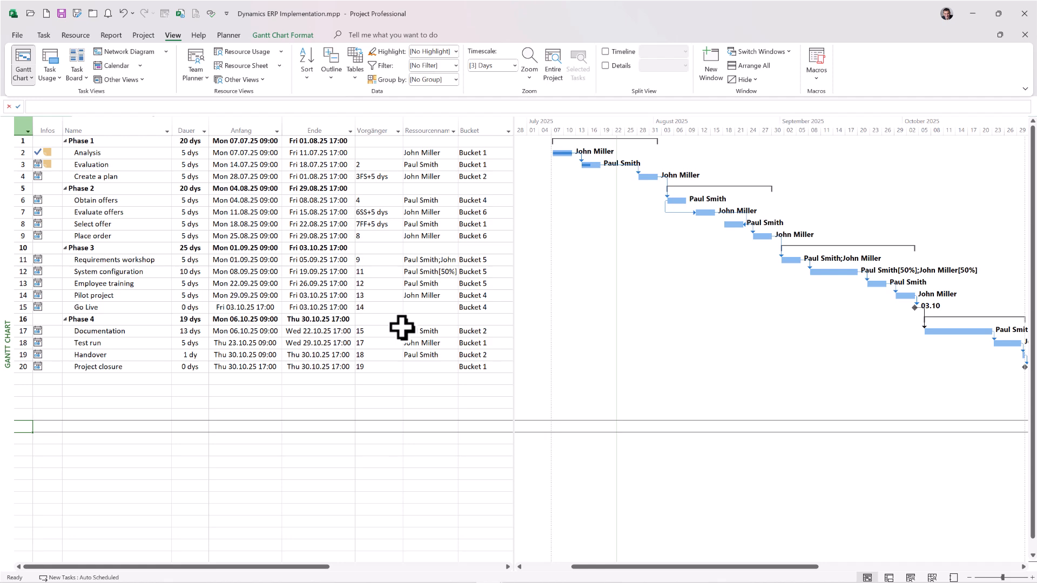
# Step: Edit the Task bar style in Dynamics ERP Implementation.mpp so the Start date is shown as text left of the bars
pyautogui.click(287, 33)
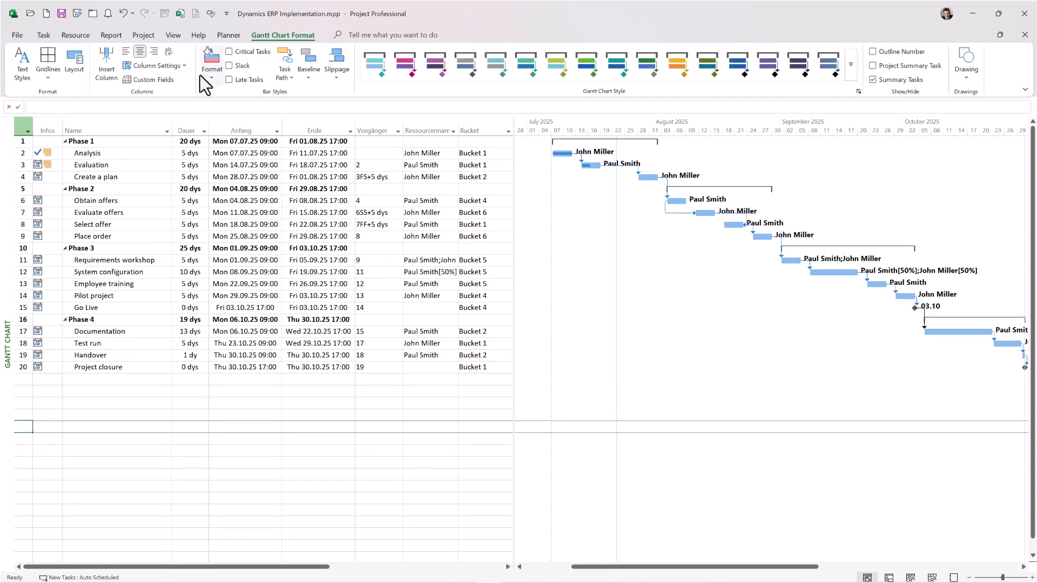
pyautogui.click(212, 80)
pyautogui.click(231, 110)
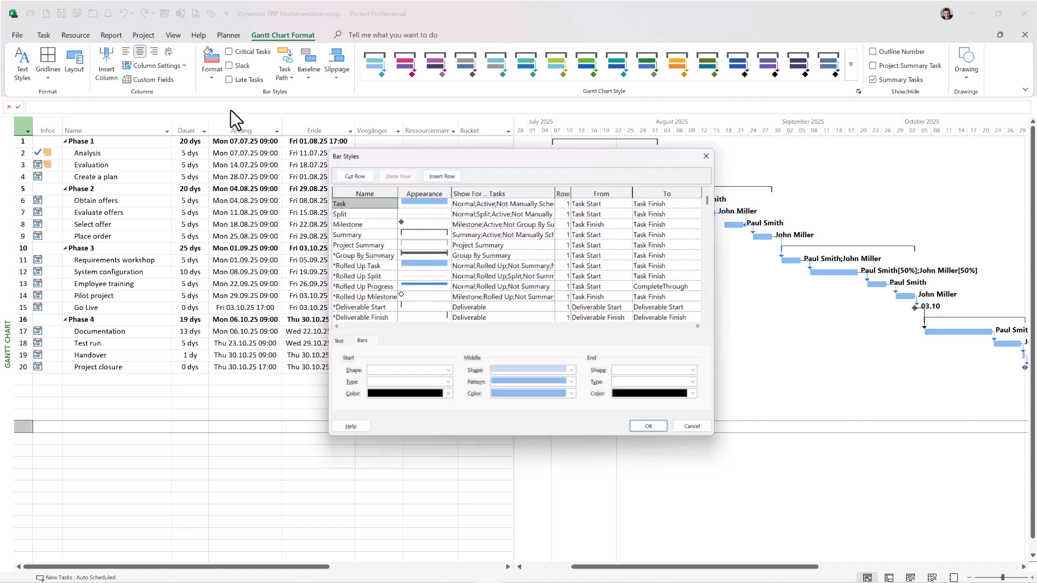
pyautogui.click(329, 341)
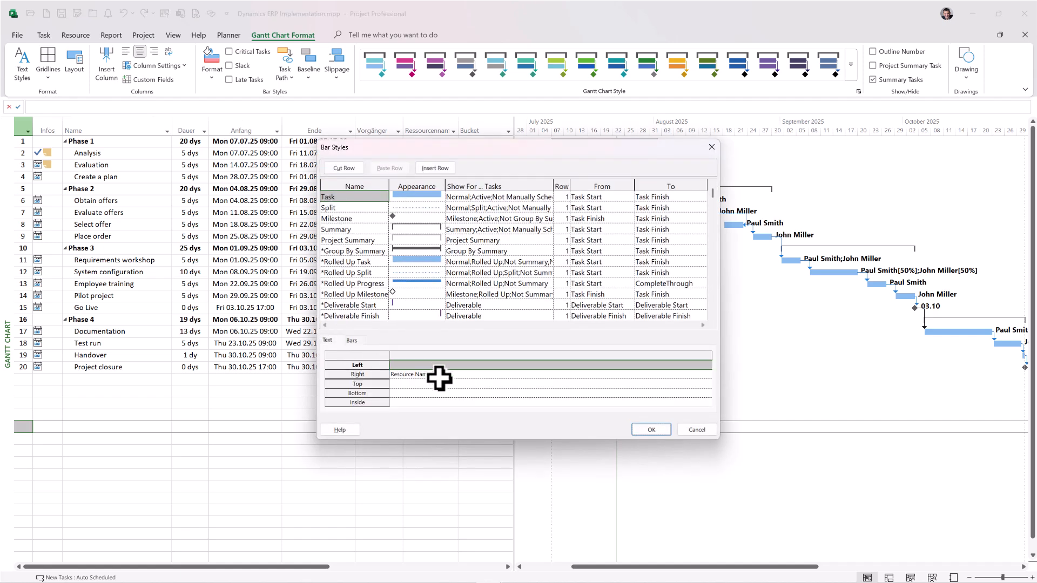
pyautogui.click(447, 366)
pyautogui.write('Start')
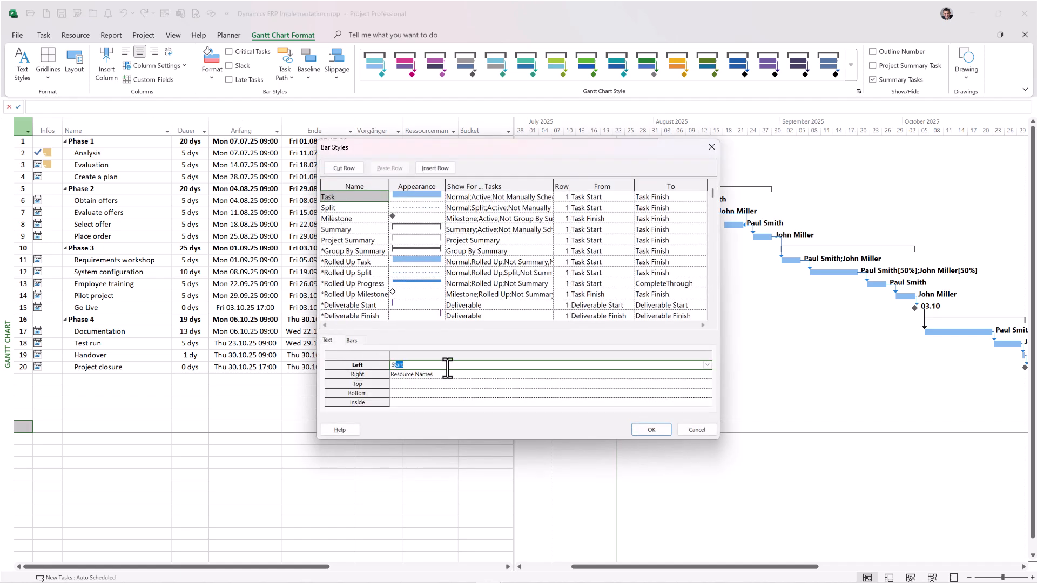
pyautogui.click(648, 430)
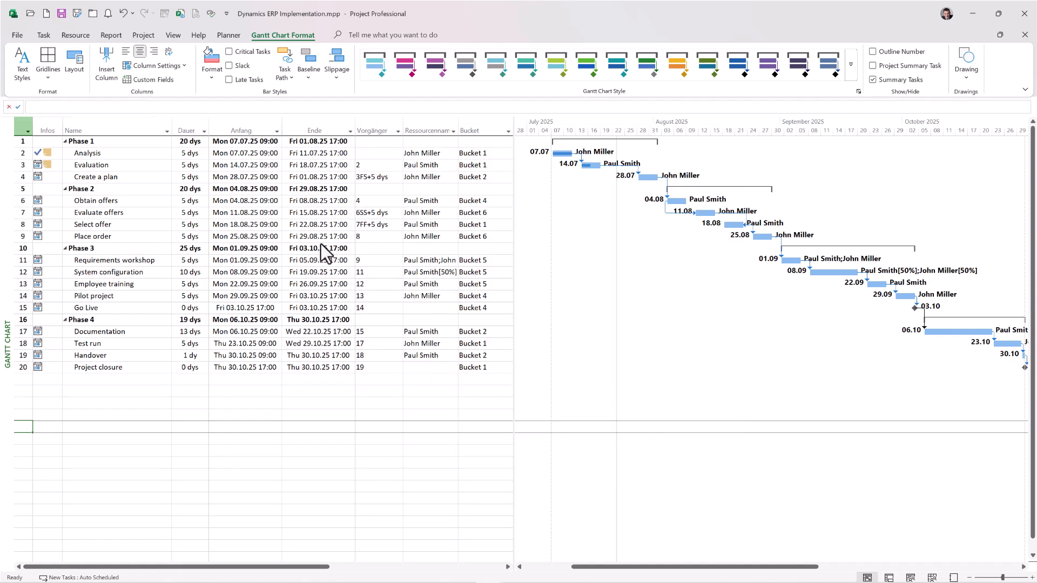
# Step: Recolor the Gantt bars of the four Phase 2 tasks, Obtain offers through Place order, in theme orange
pyautogui.click(162, 284)
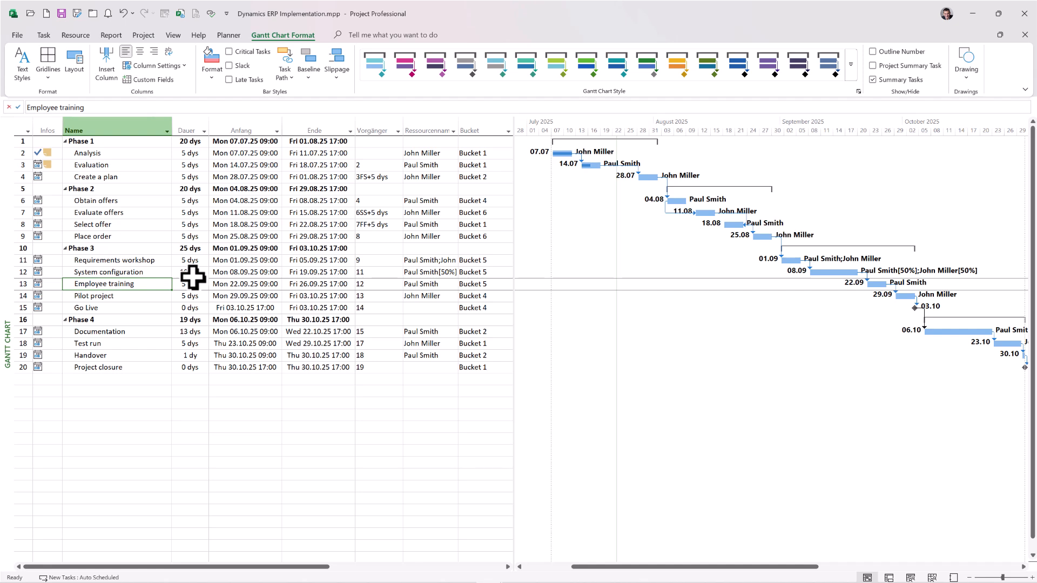
pyautogui.moveTo(106, 200); pyautogui.dragTo(106, 236)
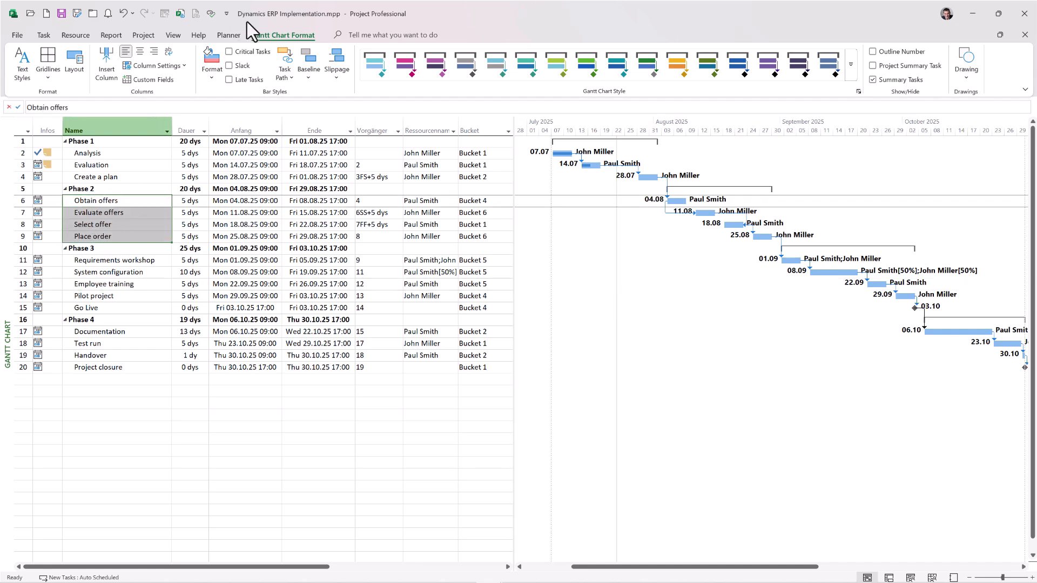
pyautogui.click(211, 72)
pyautogui.click(224, 94)
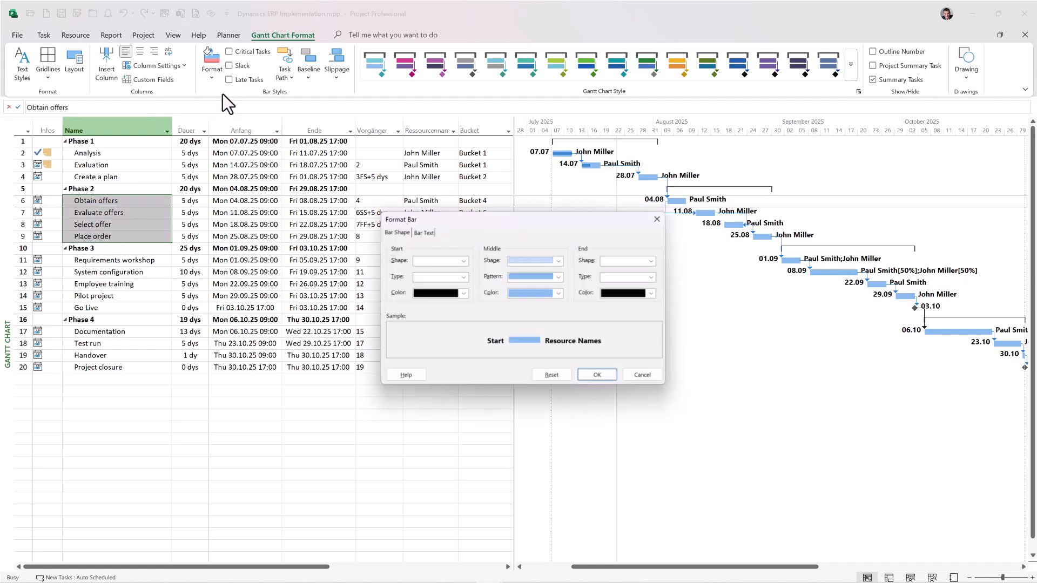
pyautogui.click(558, 292)
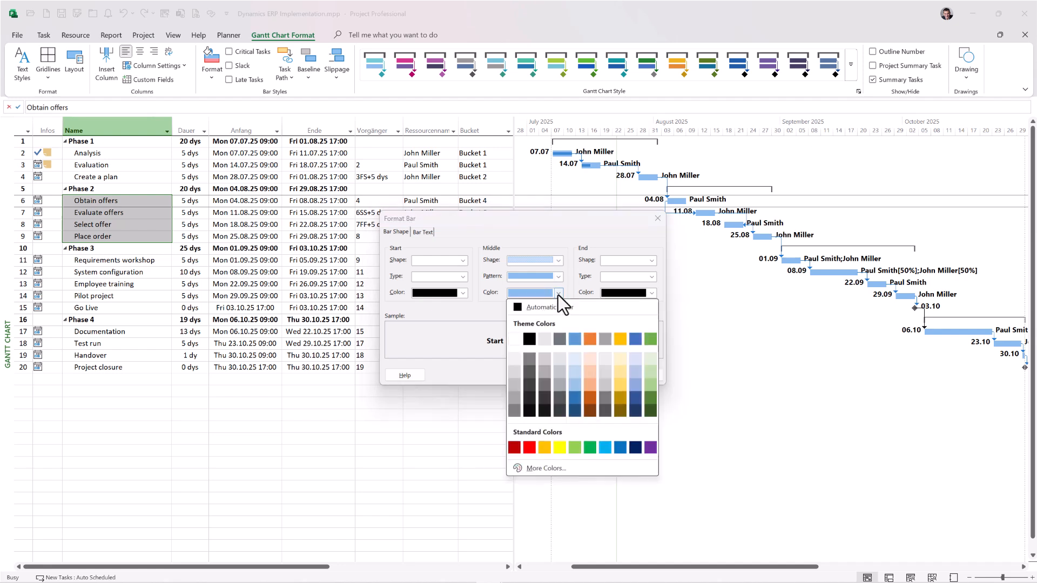
pyautogui.click(594, 338)
pyautogui.click(597, 376)
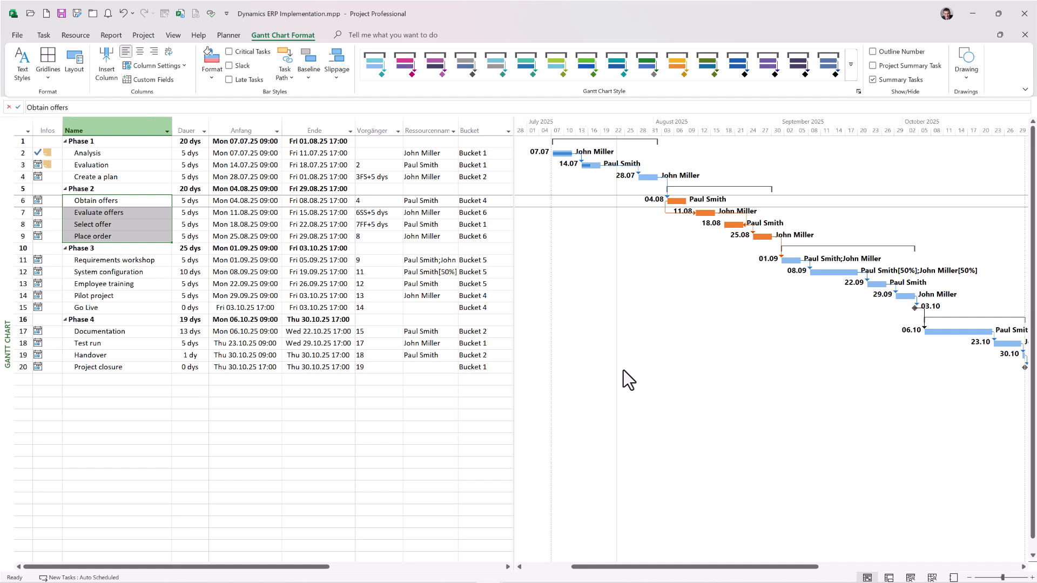
# Step: Switch the project to the custom view Gantt Chart for Customers
pyautogui.press('Home')
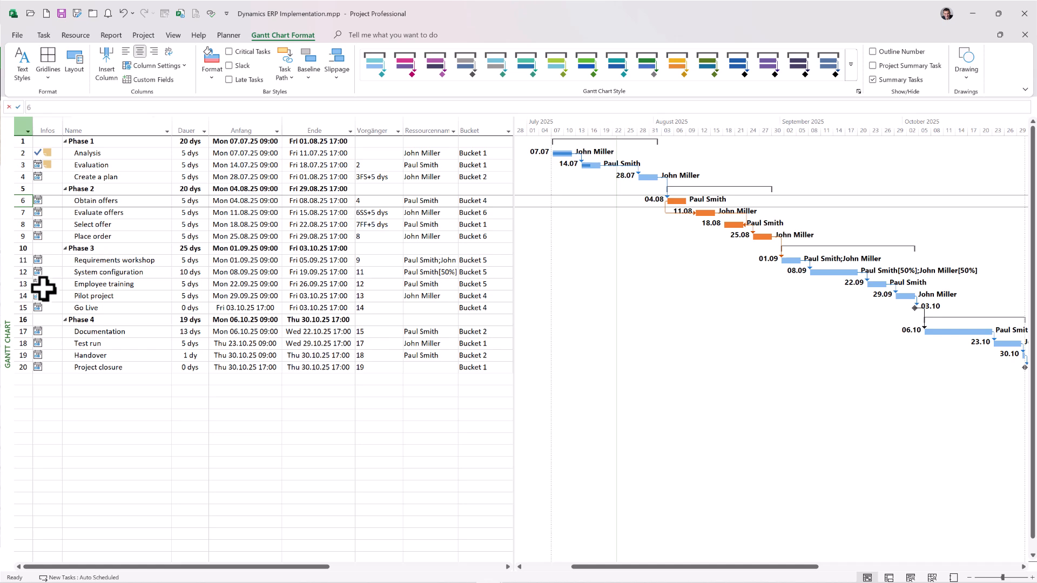
pyautogui.rightClick(7, 275)
pyautogui.click(52, 313)
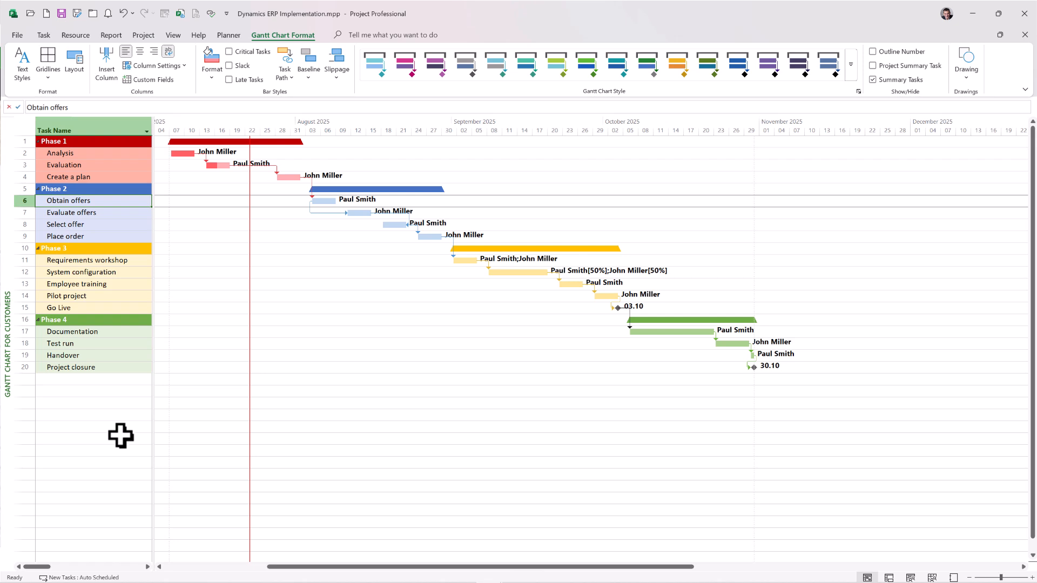
pyautogui.doubleClick(174, 365)
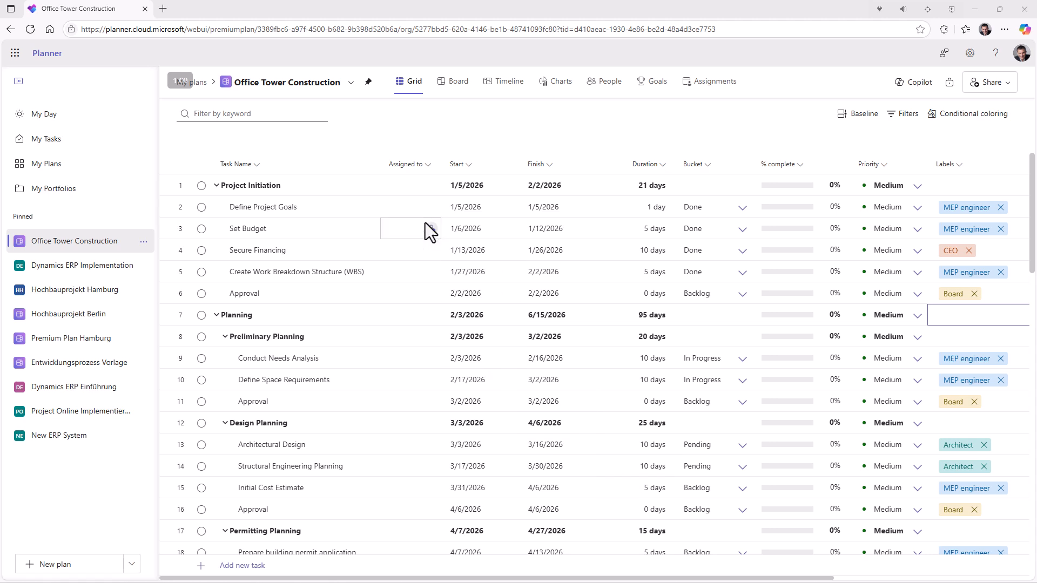
# Step: Assign a colleague to Define Project Goals in Planner's Office Tower Construction plan, choosing to add a group to the plan
pyautogui.click(425, 208)
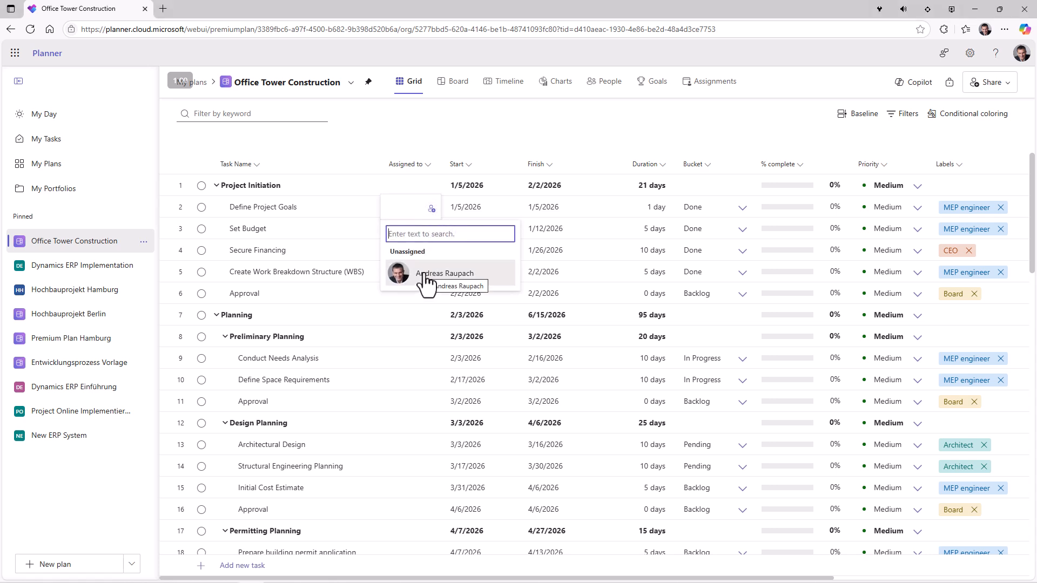
pyautogui.write('john')
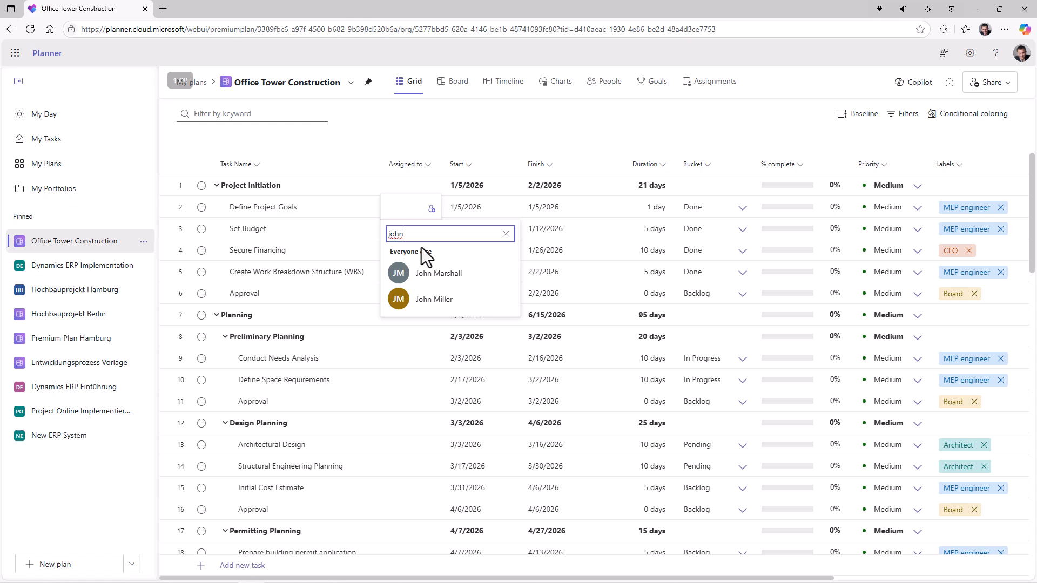
pyautogui.click(423, 300)
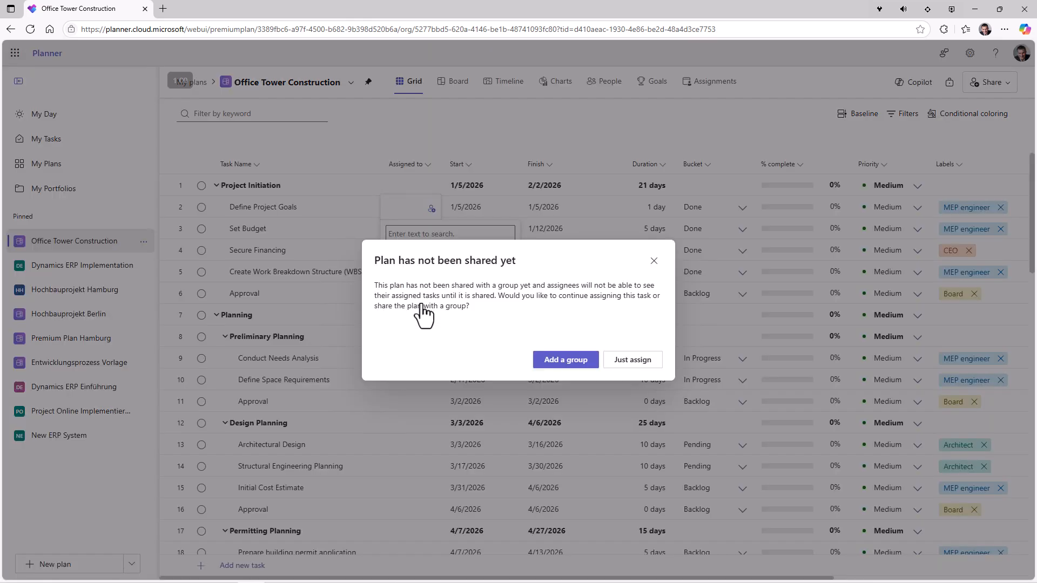
pyautogui.click(561, 372)
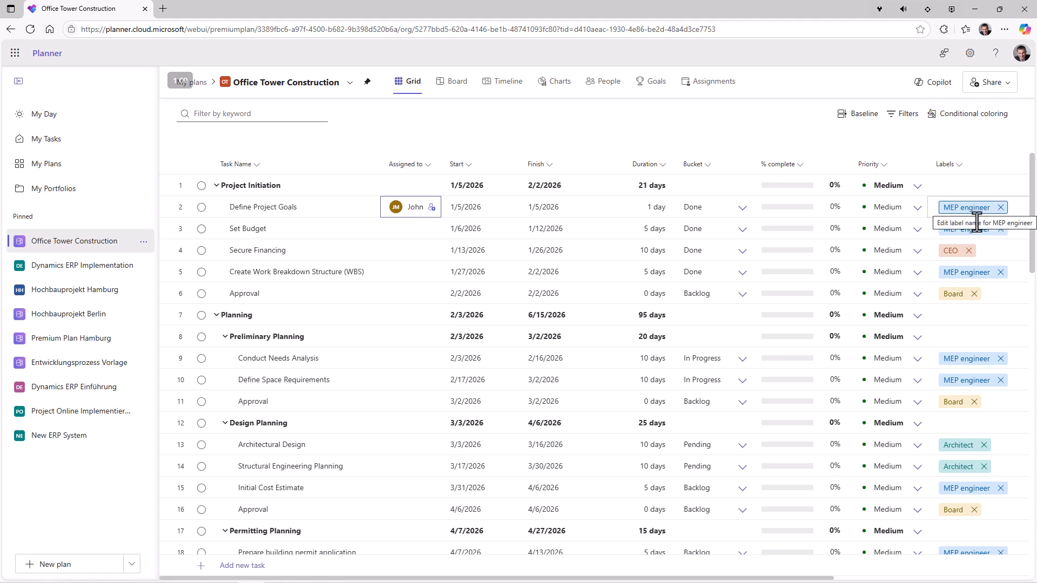
# Step: Open the list of available labels for the Preliminary Planning task
pyautogui.click(998, 316)
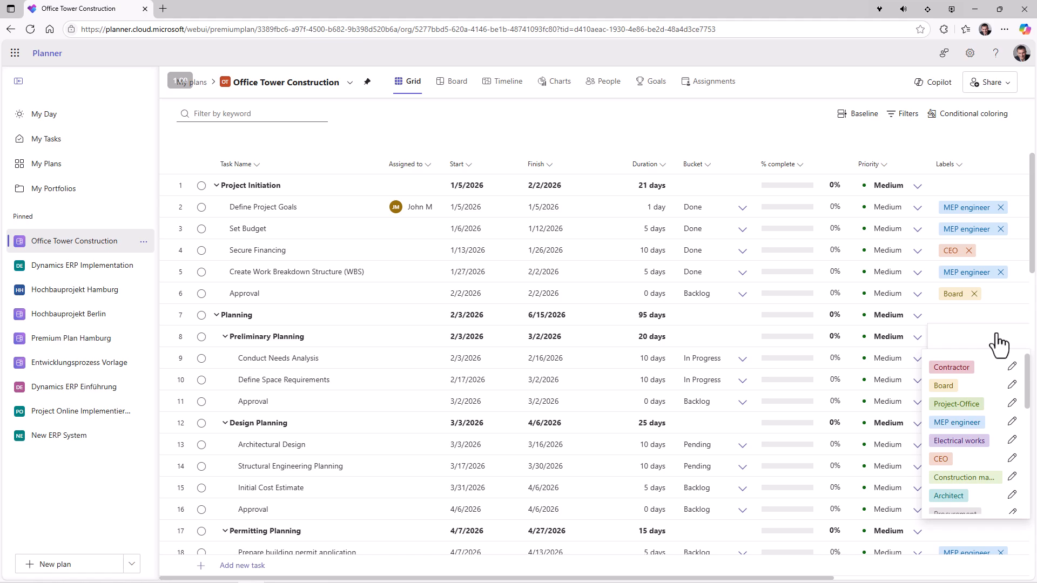
# Step: Switch to the imported plan in Project and widen the table area to reveal the Sprint, Prio and Labels columns
pyautogui.hotkey('alt', 'Tab')
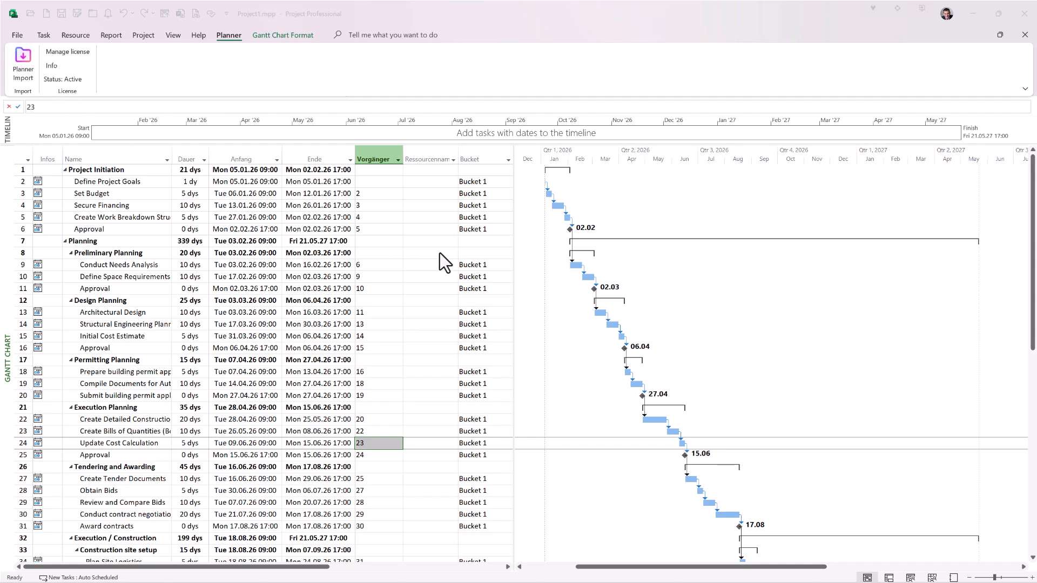
pyautogui.click(508, 316)
pyautogui.moveTo(514, 317); pyautogui.dragTo(700, 317)
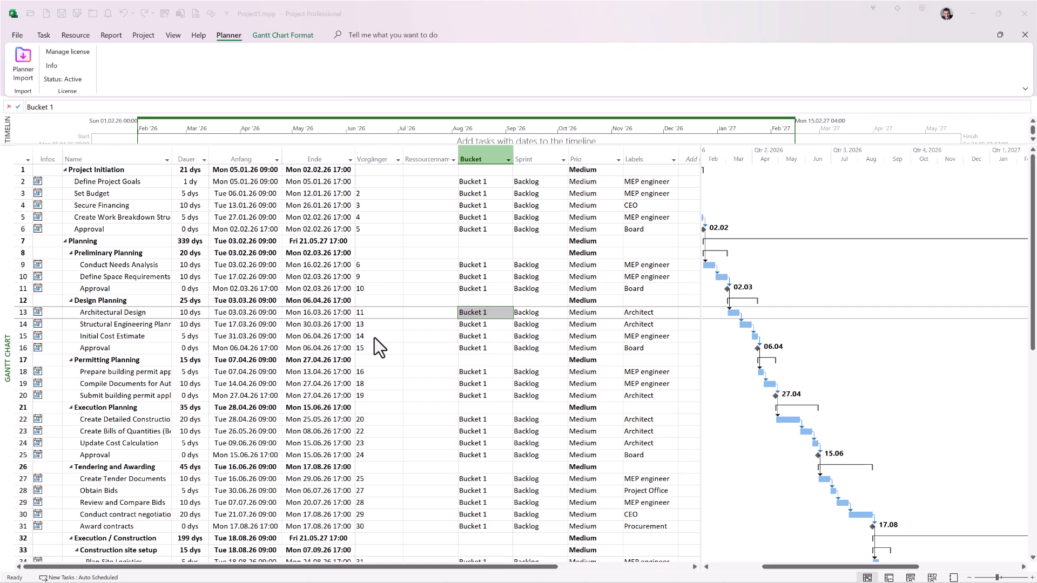
# Step: Show the Text4 field to the right of the Task bars in the Gantt chart's bar styles
pyautogui.click(301, 36)
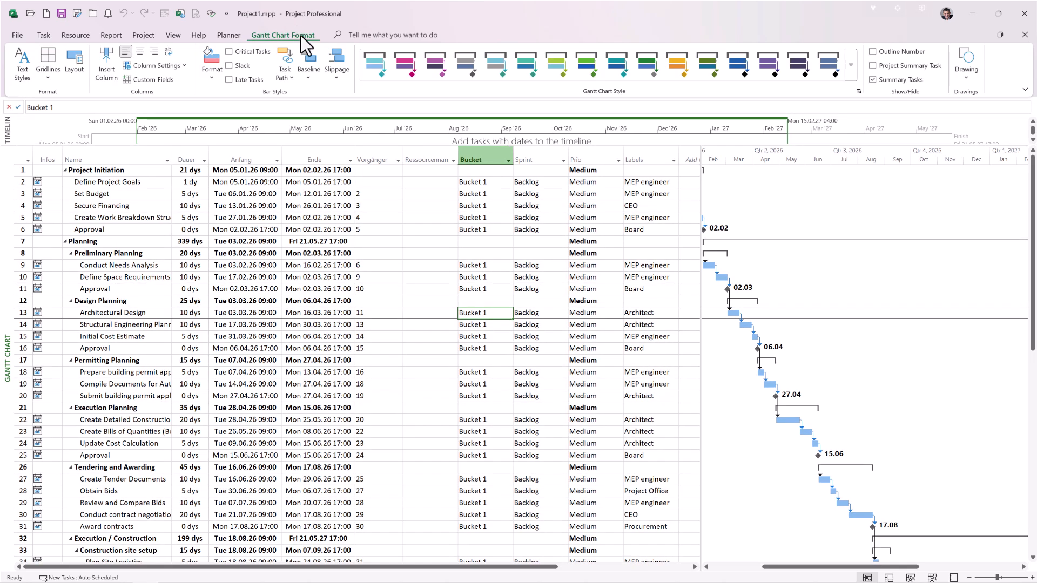
pyautogui.click(209, 82)
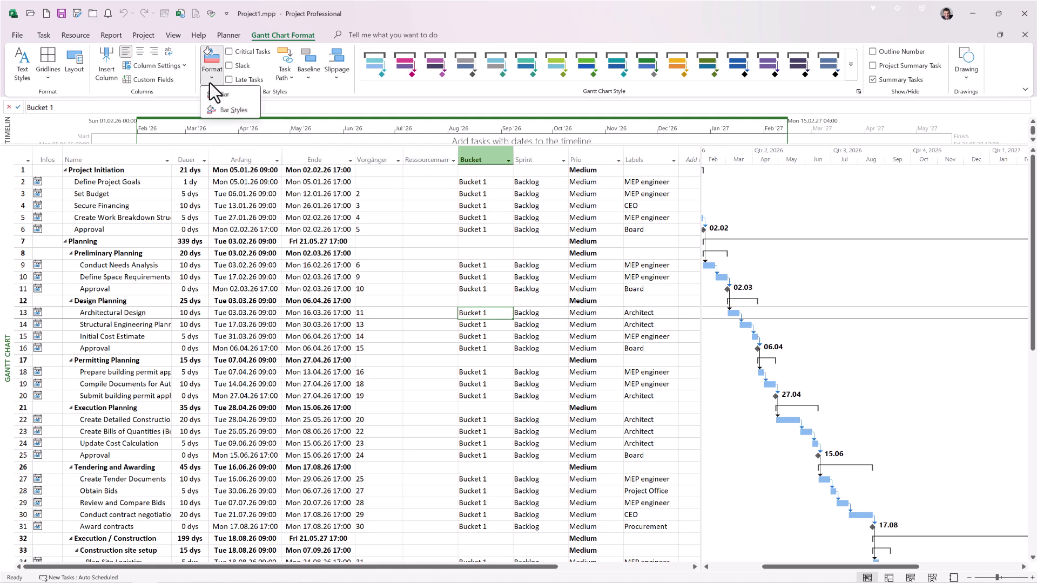
pyautogui.click(228, 111)
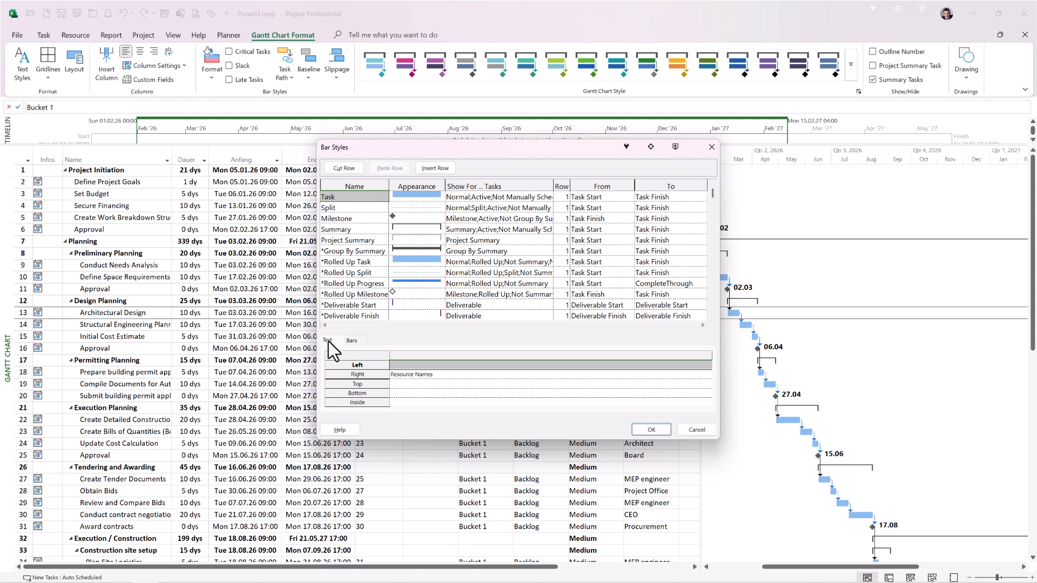
pyautogui.click(391, 377)
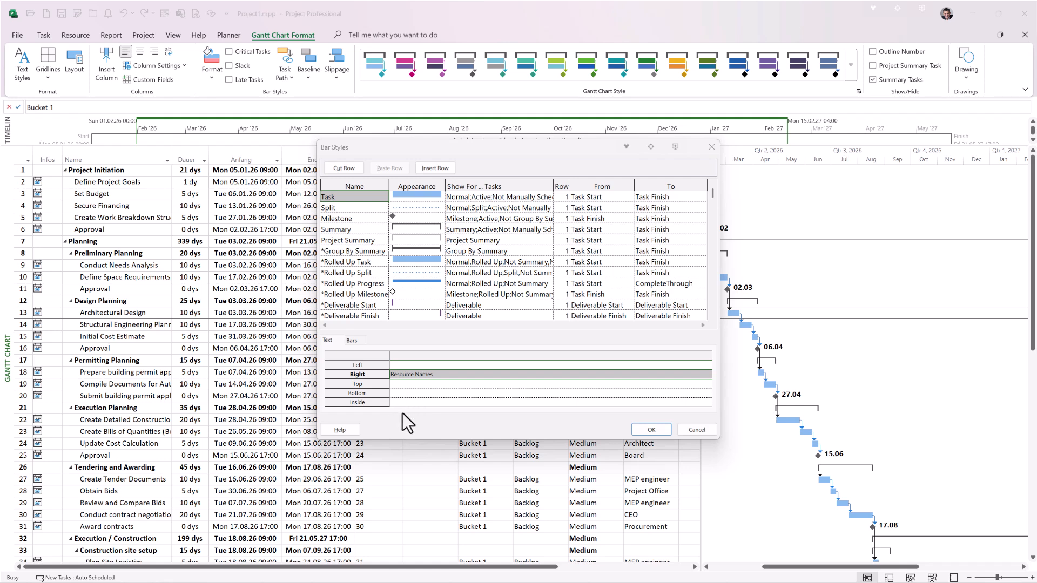
pyautogui.click(419, 375)
pyautogui.write('Text4')
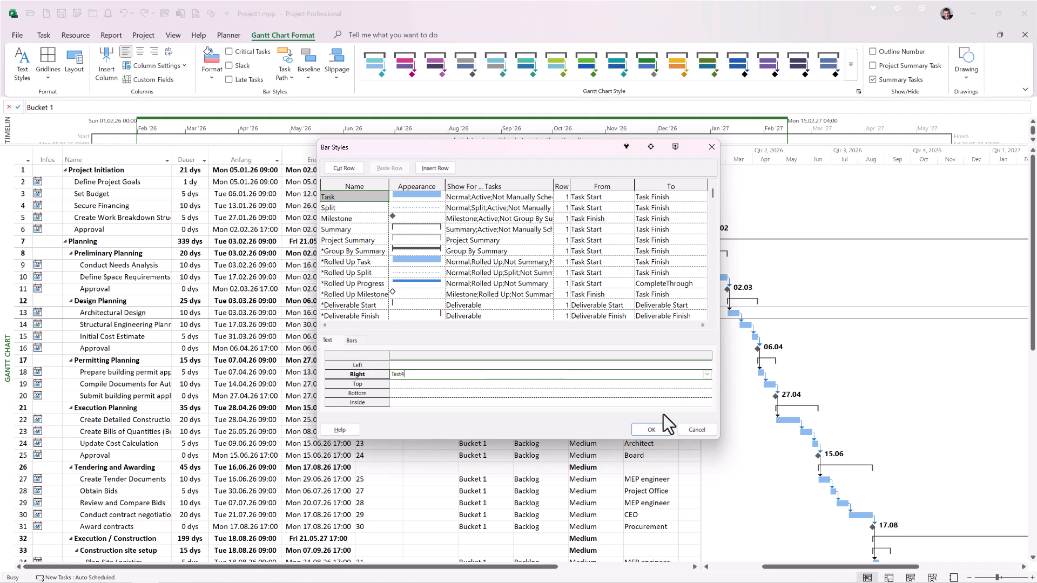
pyautogui.click(650, 430)
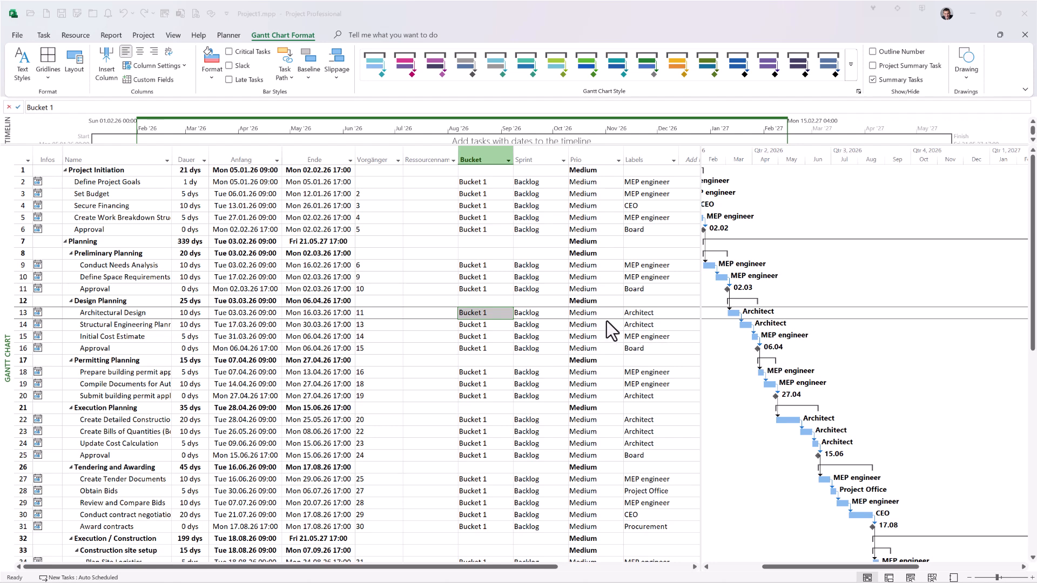
# Step: Check which custom text fields the Bucket and Sprint columns are based on
pyautogui.click(485, 158)
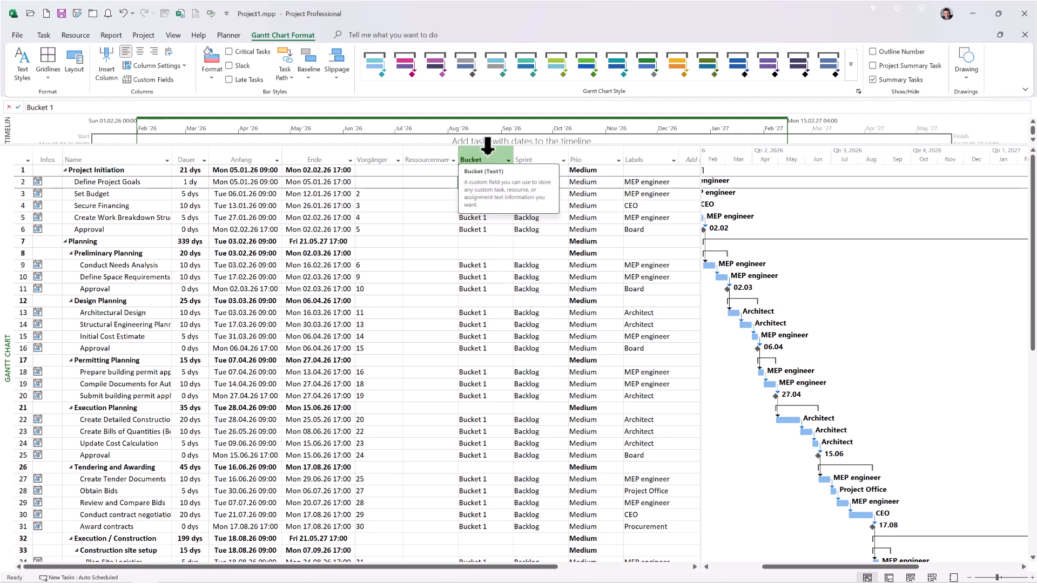
pyautogui.moveTo(487, 146); pyautogui.dragTo(533, 145)
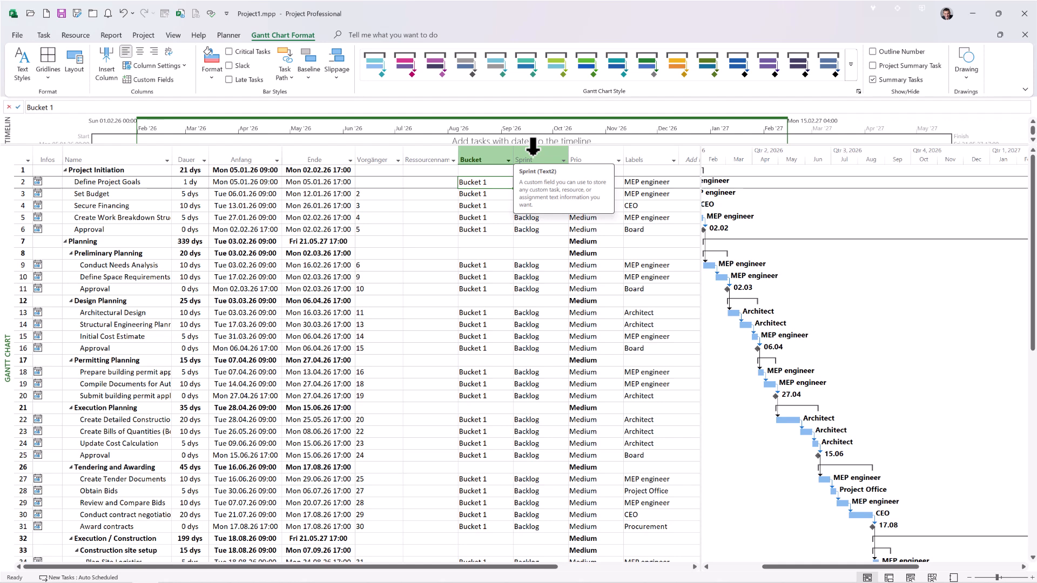
pyautogui.hotkey('alt', 'Tab')
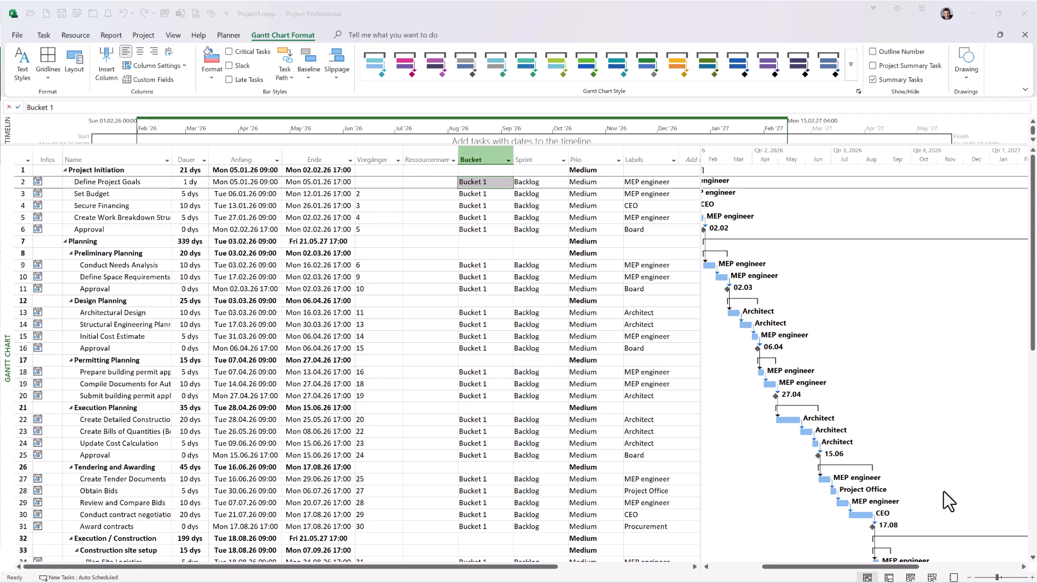
pyautogui.click(649, 194)
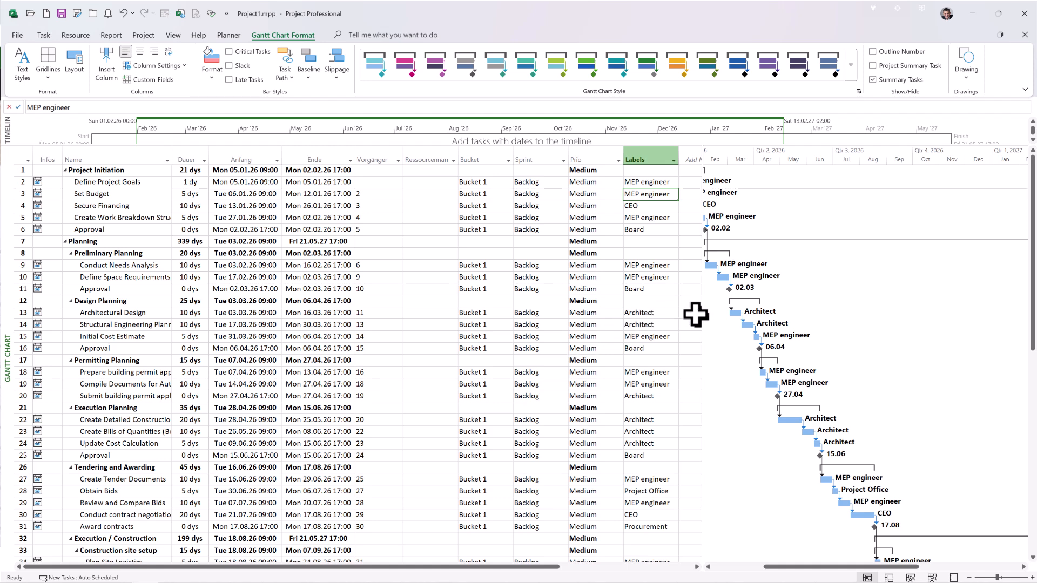
# Step: Narrow the table area to give the Gantt chart more room, and open the print preview
pyautogui.moveTo(703, 320); pyautogui.dragTo(377, 335)
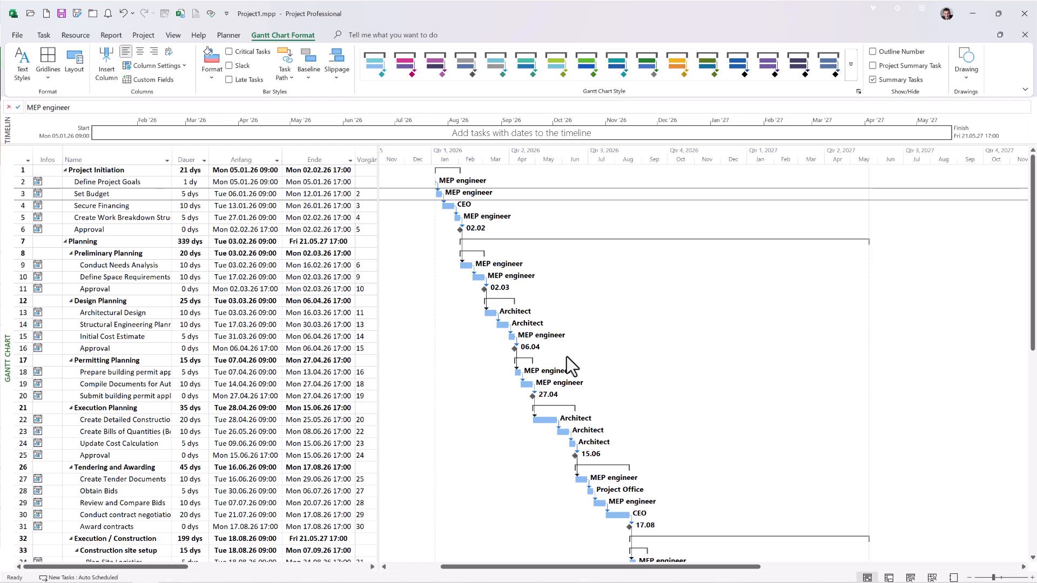
pyautogui.click(18, 36)
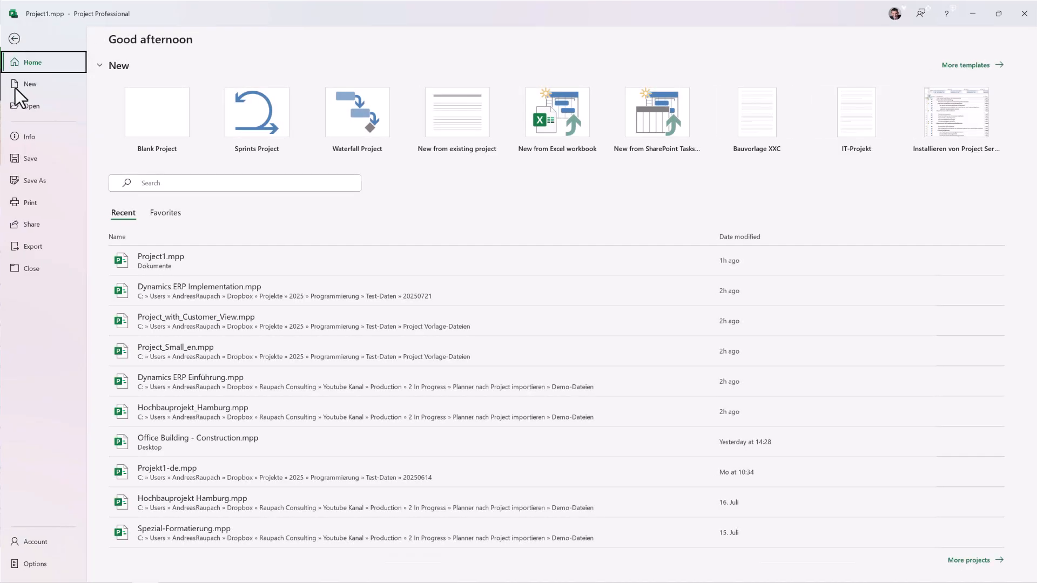
pyautogui.click(33, 204)
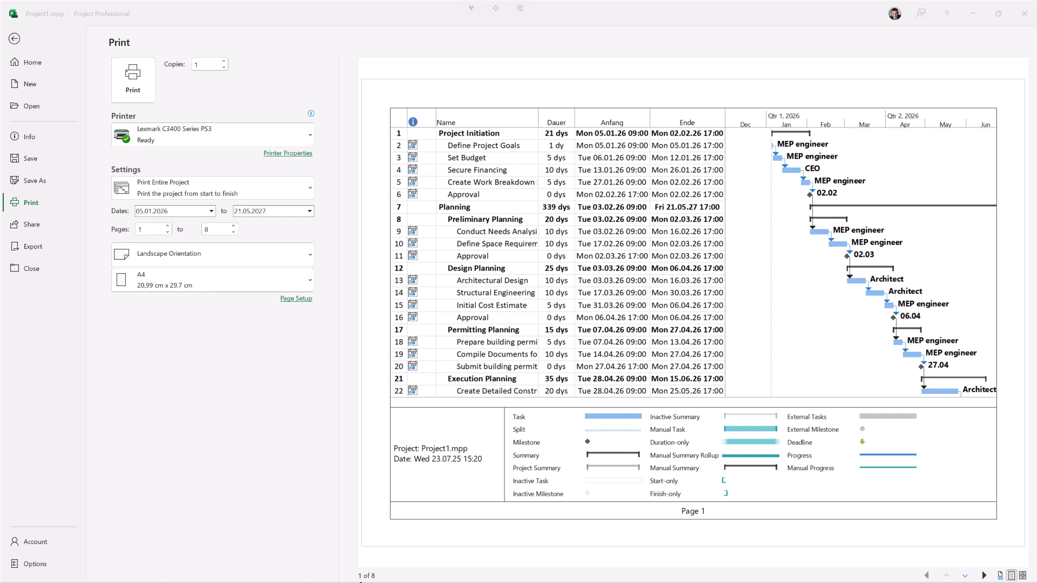
# Step: Remove the legend from the printout and scale it to fit 1 page wide by 1 tall
pyautogui.click(299, 298)
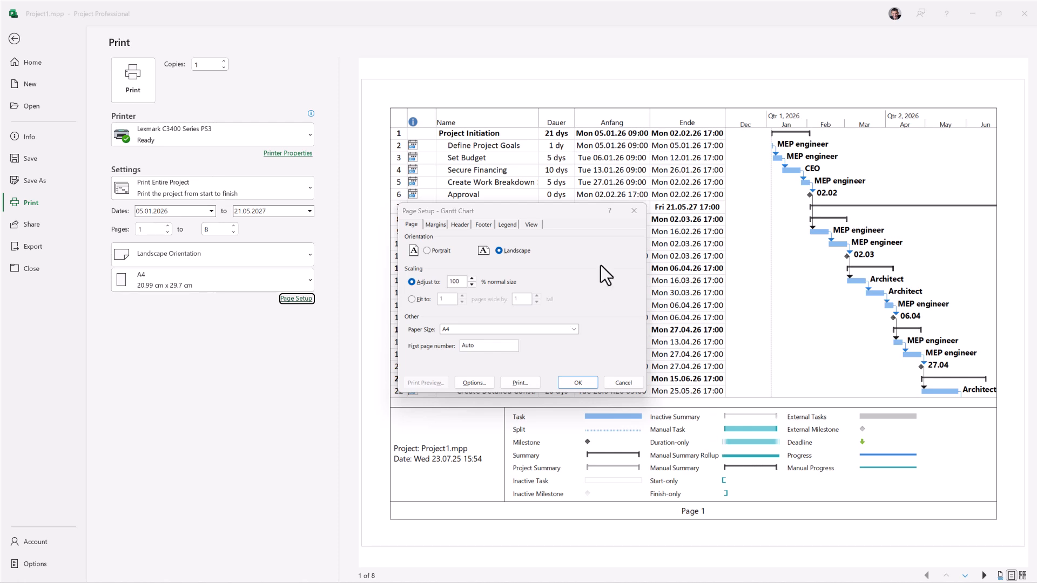
pyautogui.click(507, 229)
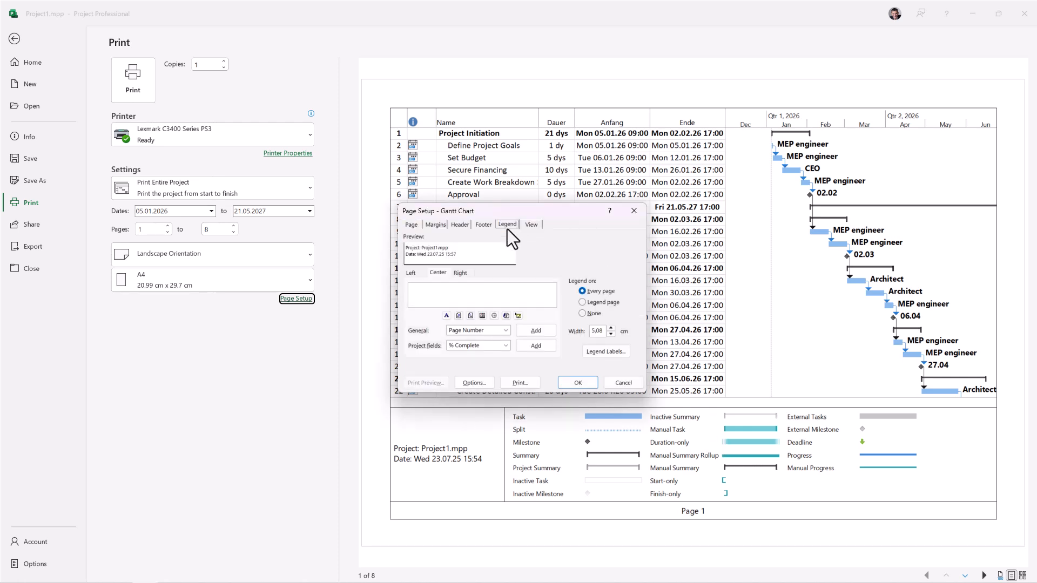
pyautogui.click(583, 313)
pyautogui.click(405, 224)
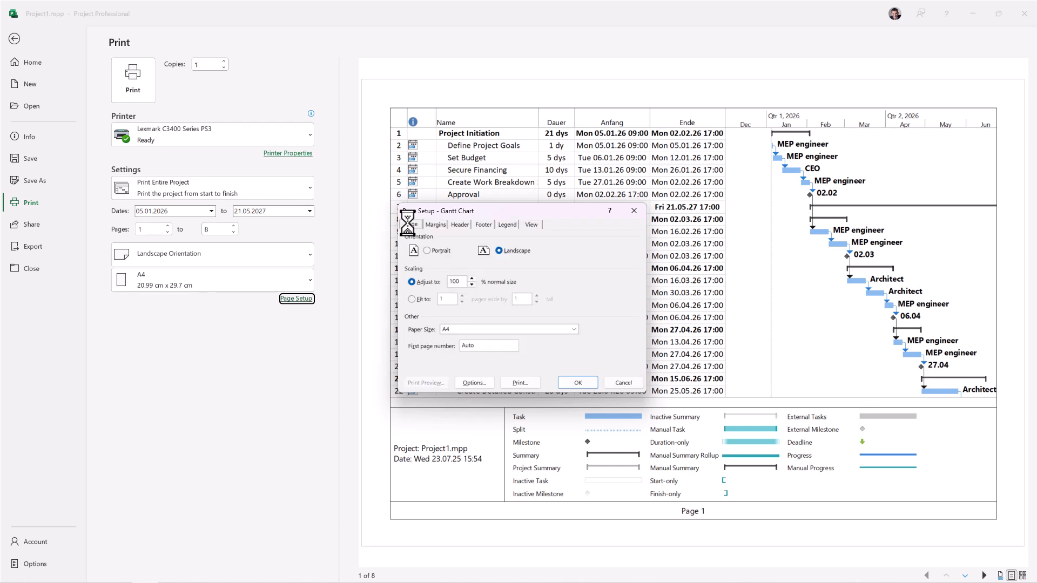
pyautogui.click(412, 299)
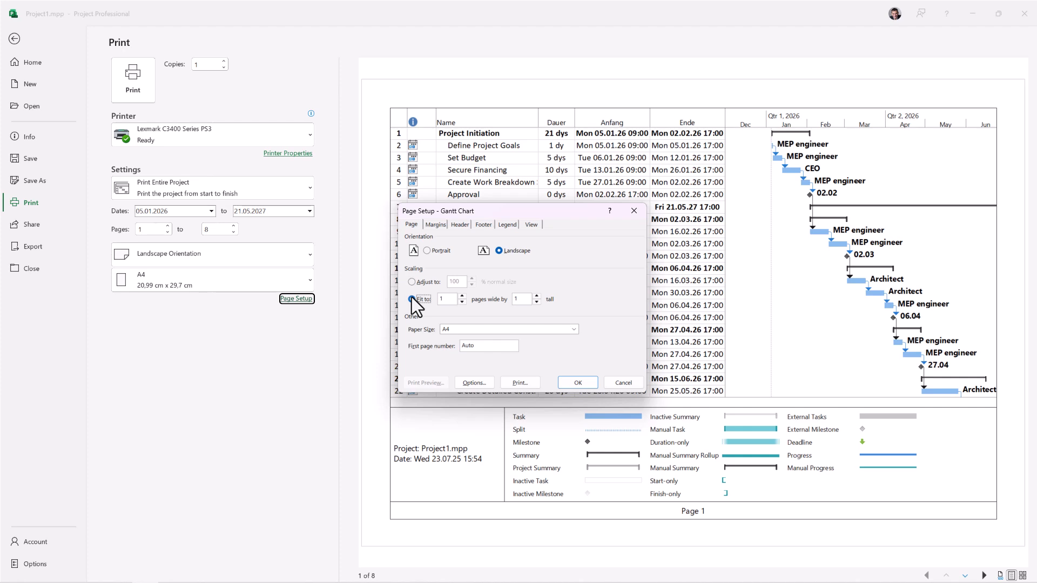
pyautogui.click(585, 384)
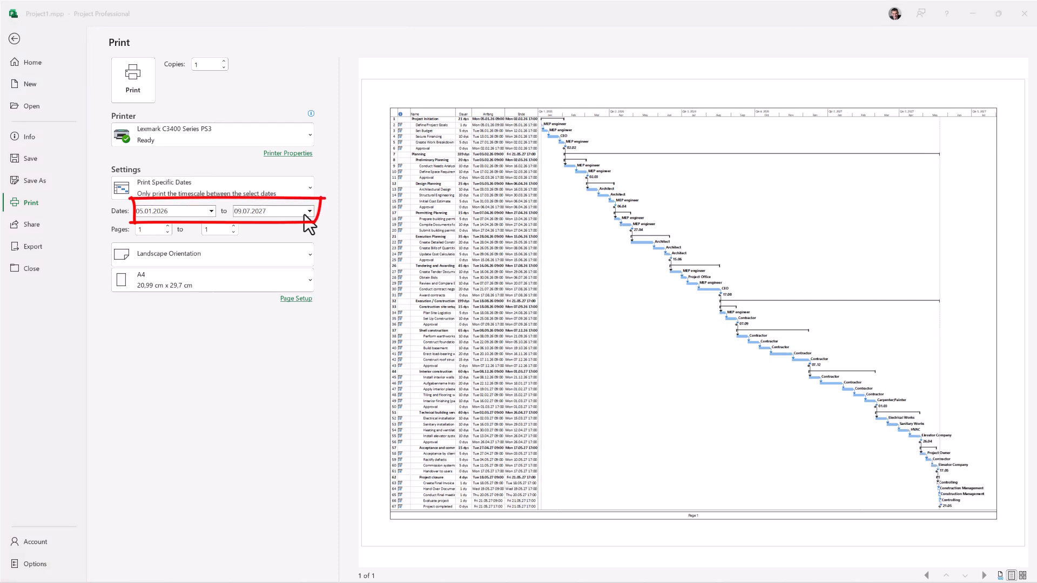
# Step: Set the end date of the printed range to 31.07.2027 and return to the Gantt chart
pyautogui.click(308, 211)
pyautogui.click(304, 280)
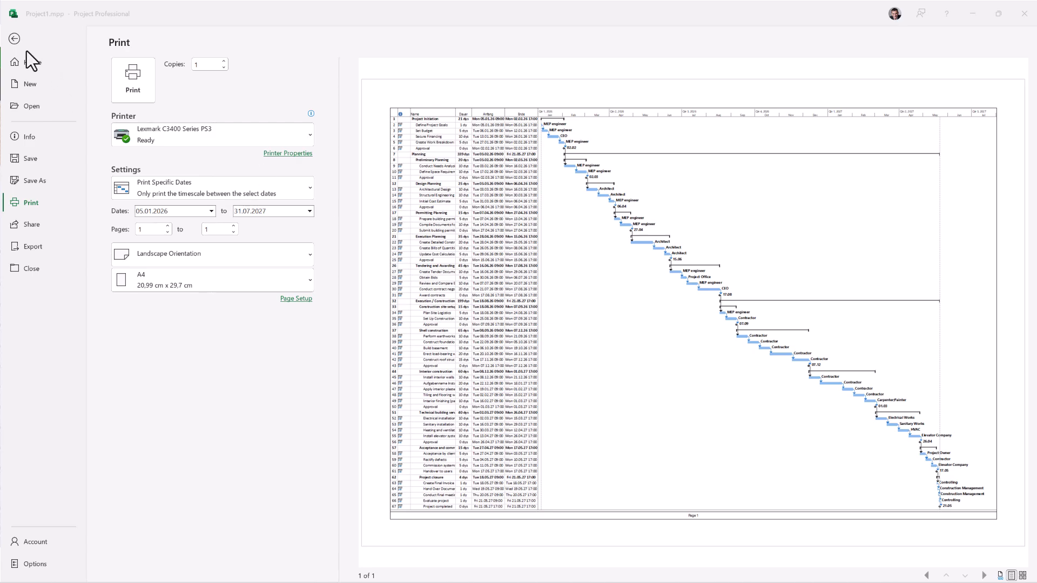
pyautogui.click(15, 38)
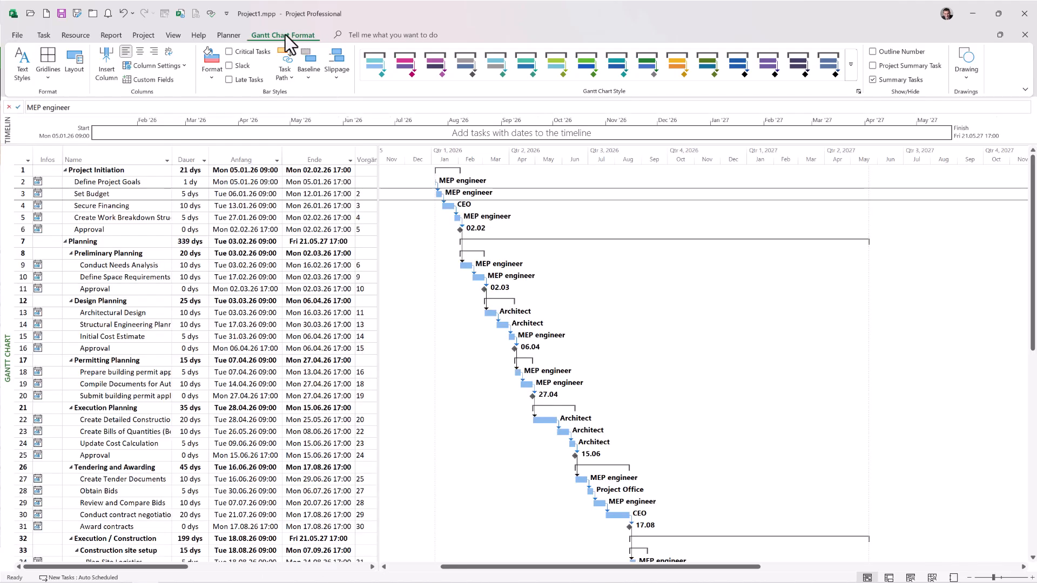
# Step: Format the Gantt Rows gridlines as a solid line in the light beige theme color
pyautogui.click(53, 81)
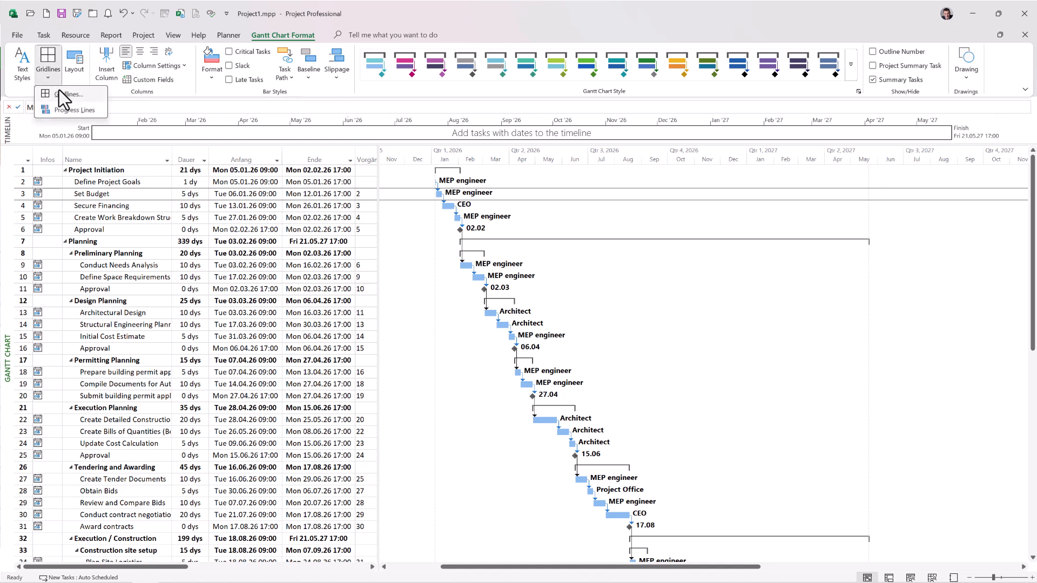
pyautogui.click(66, 90)
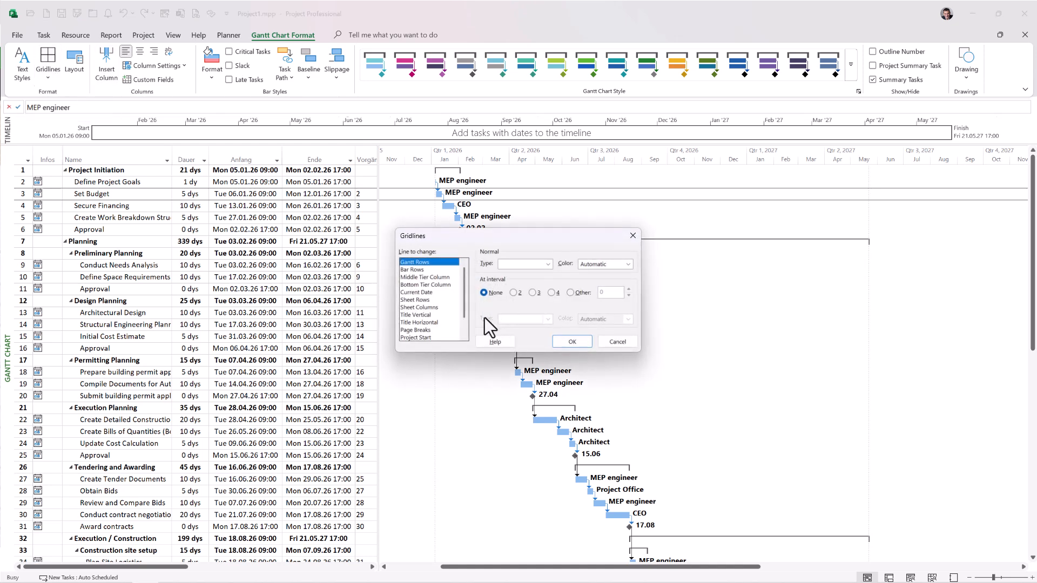
pyautogui.click(547, 265)
pyautogui.click(533, 287)
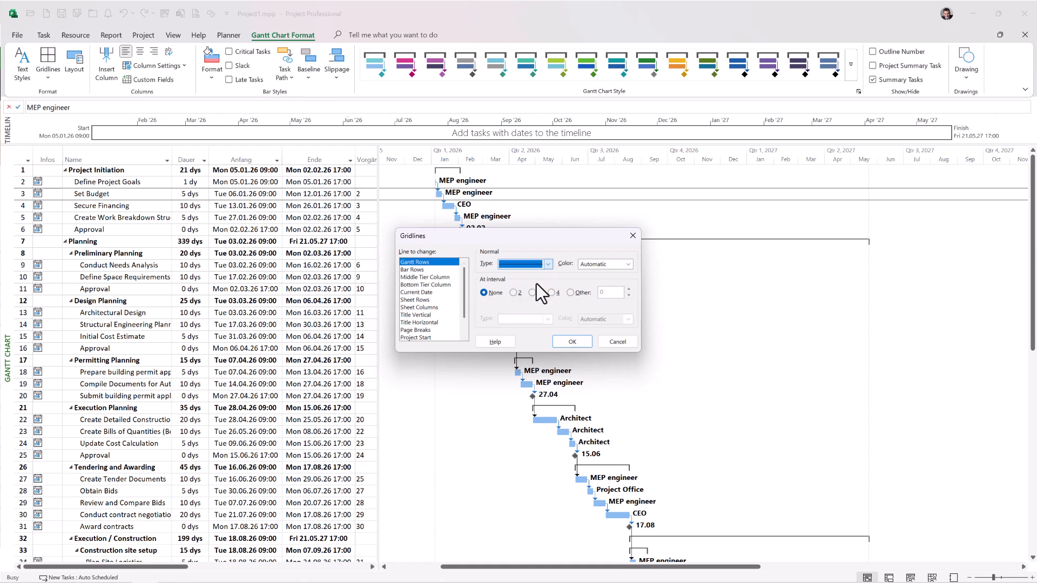
pyautogui.click(627, 264)
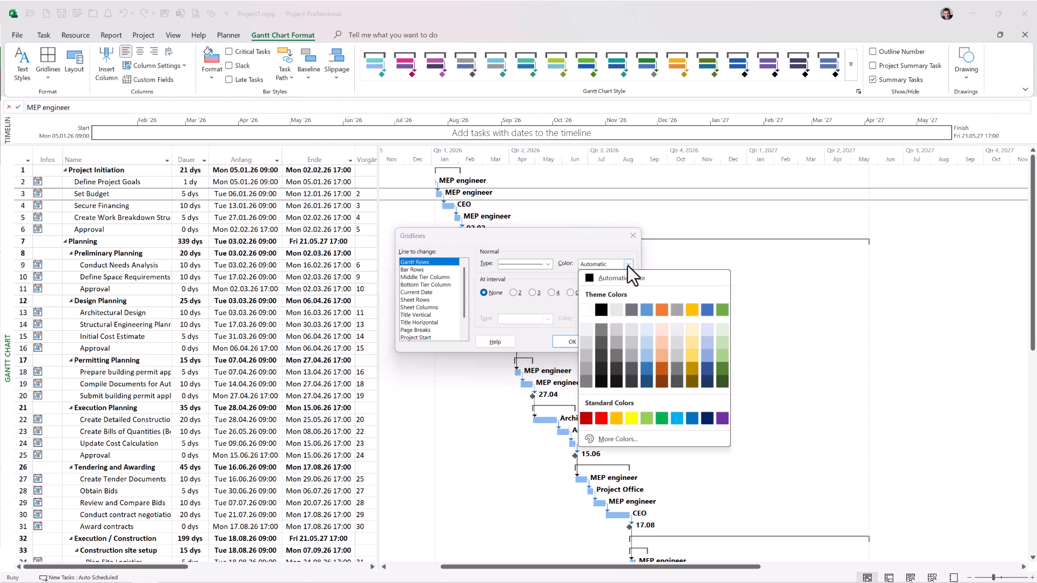
pyautogui.click(616, 309)
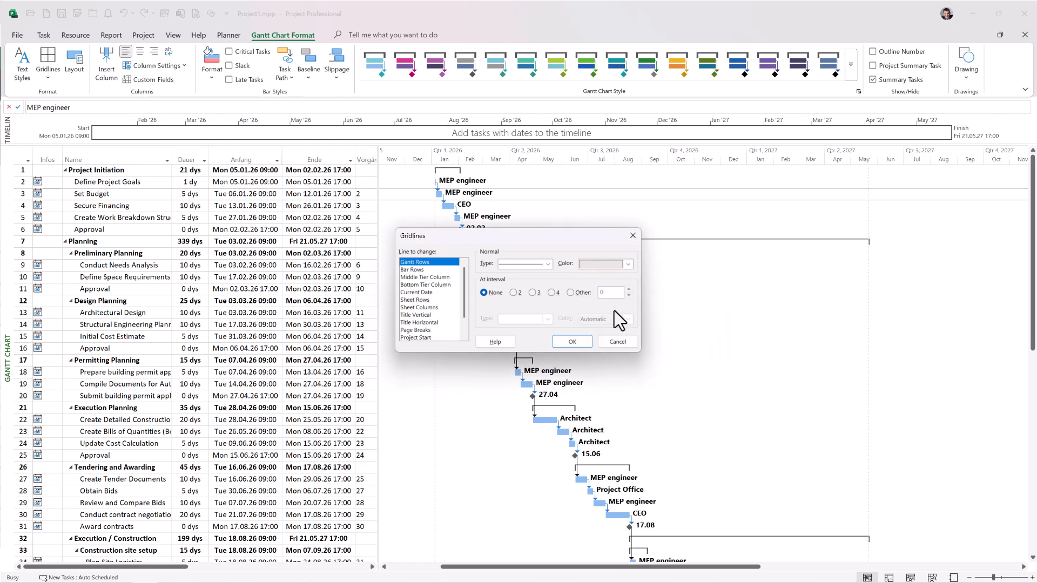
pyautogui.click(576, 343)
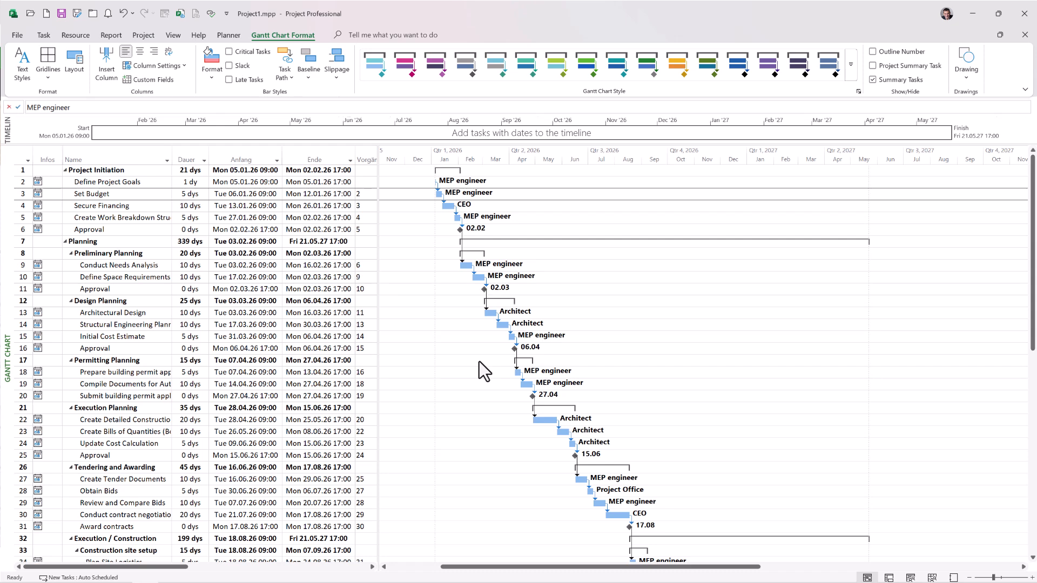
# Step: View the print preview and increase the number of pages wide and tall for the fit-to scaling
pyautogui.click(17, 35)
pyautogui.click(31, 202)
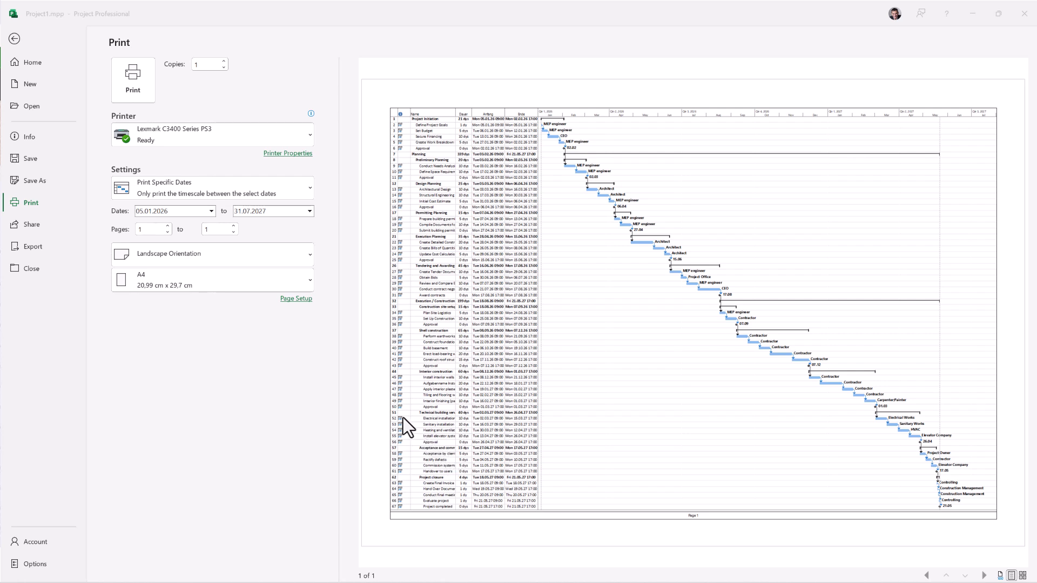
pyautogui.click(300, 298)
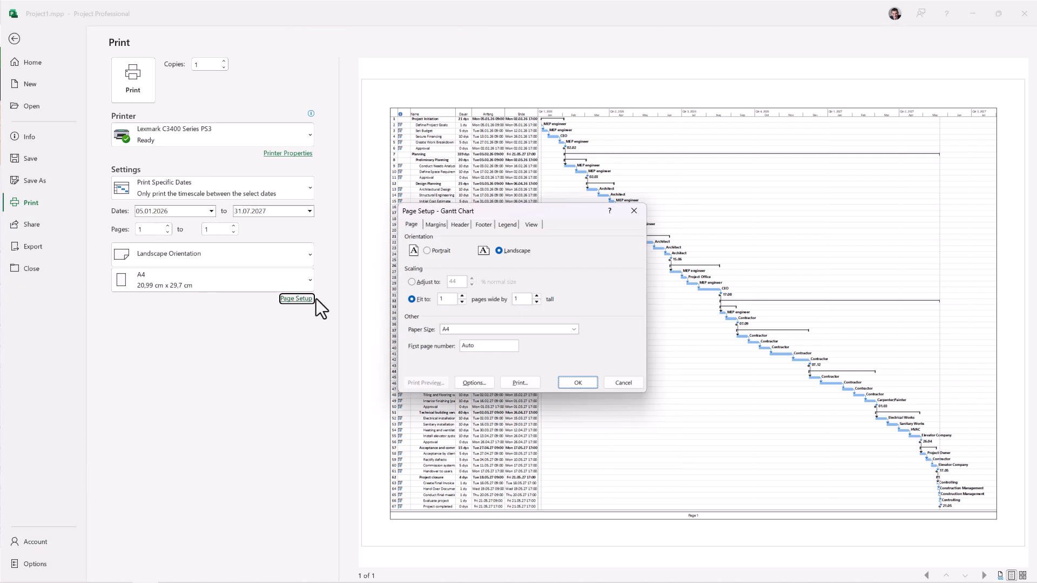
pyautogui.click(462, 296)
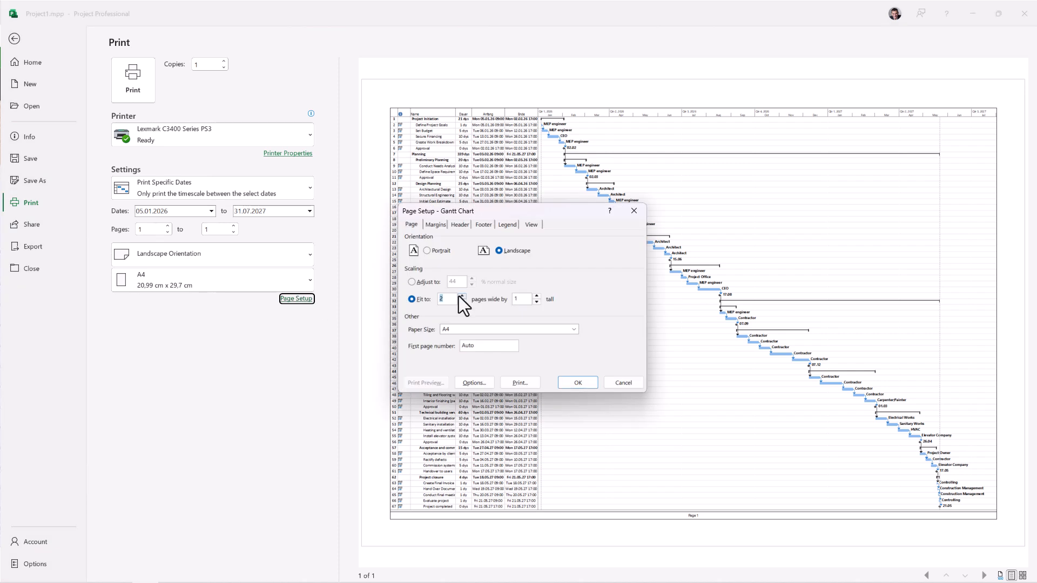
pyautogui.click(536, 296)
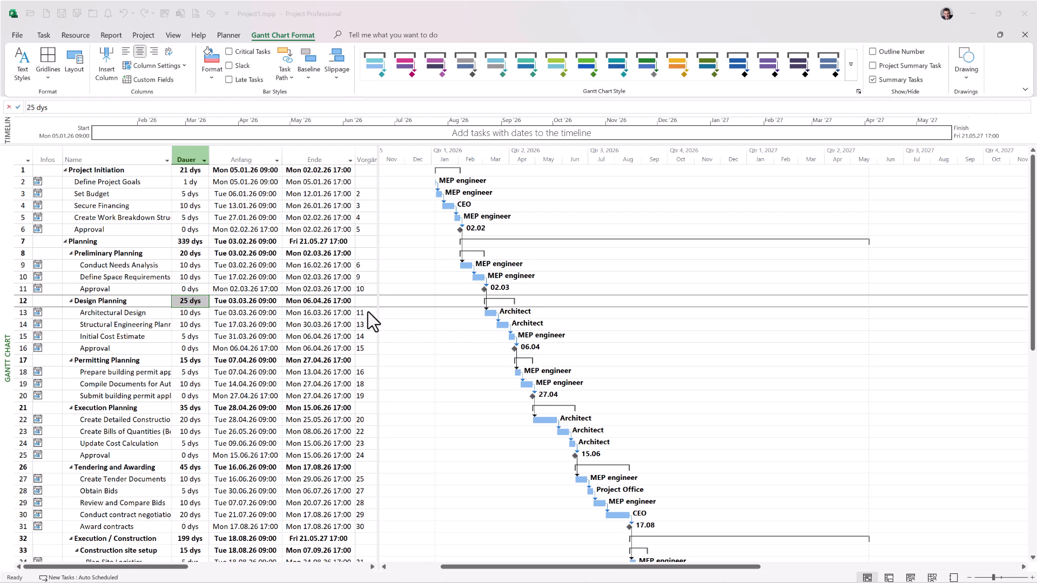
# Step: Create a blank project and import Dynamics ERP Implementation.xlsx from Planner, with working hours 09:00 to 17:00 and Daylight Saving Time enabled
pyautogui.click(66, 24)
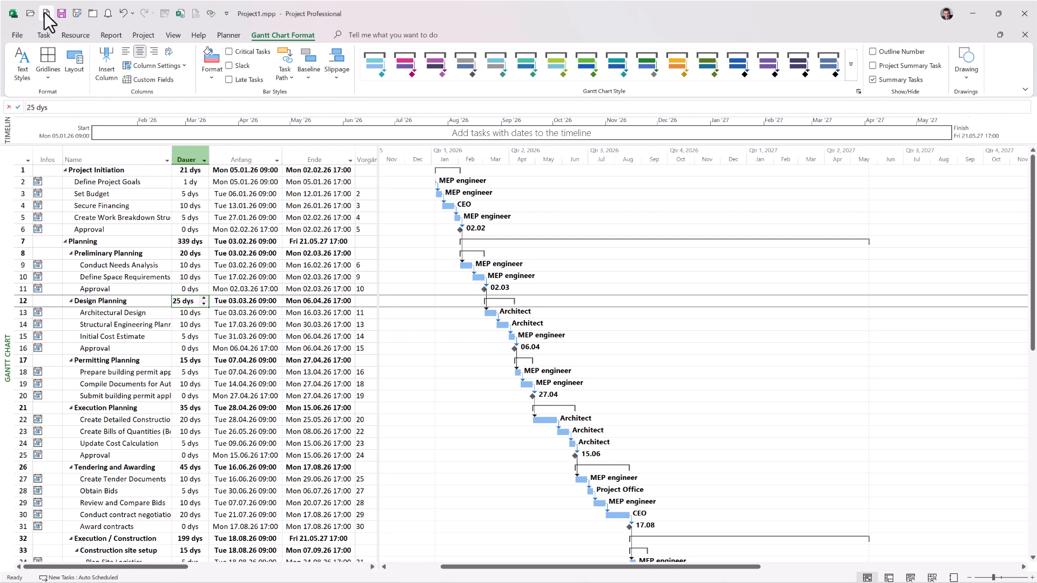
pyautogui.click(45, 13)
pyautogui.click(228, 35)
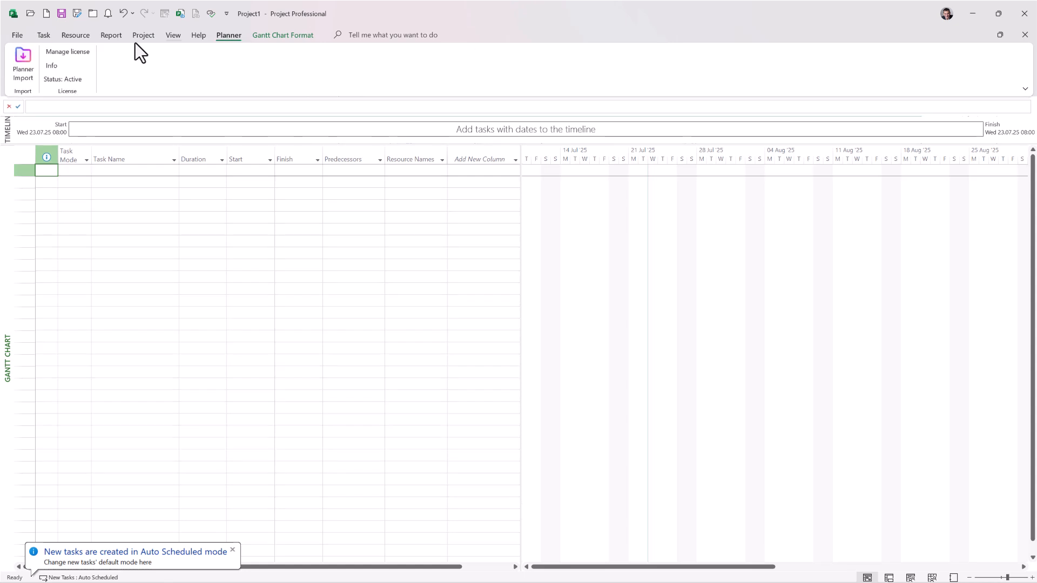
pyautogui.click(23, 60)
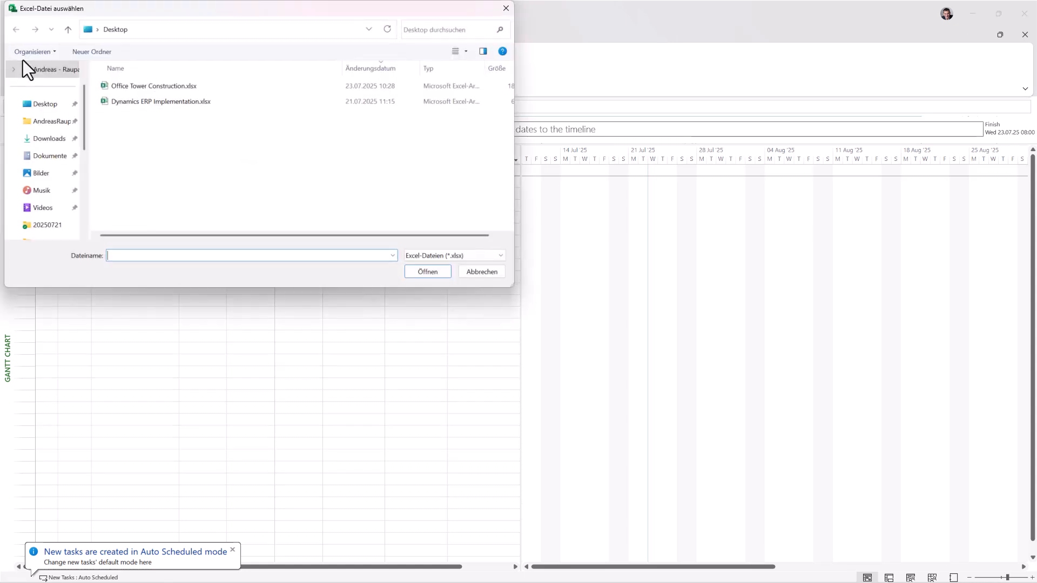
pyautogui.click(148, 102)
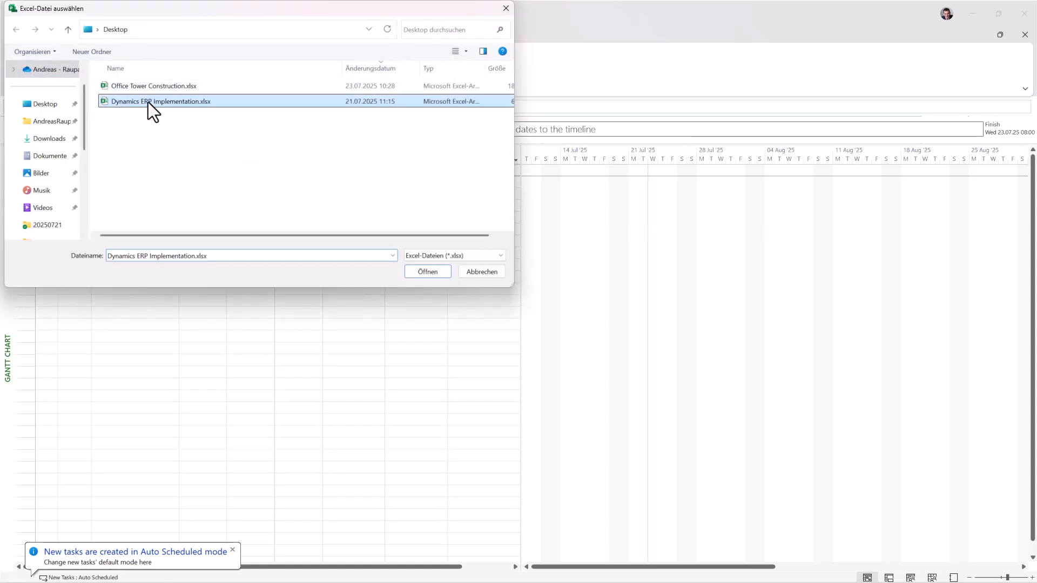
pyautogui.click(417, 272)
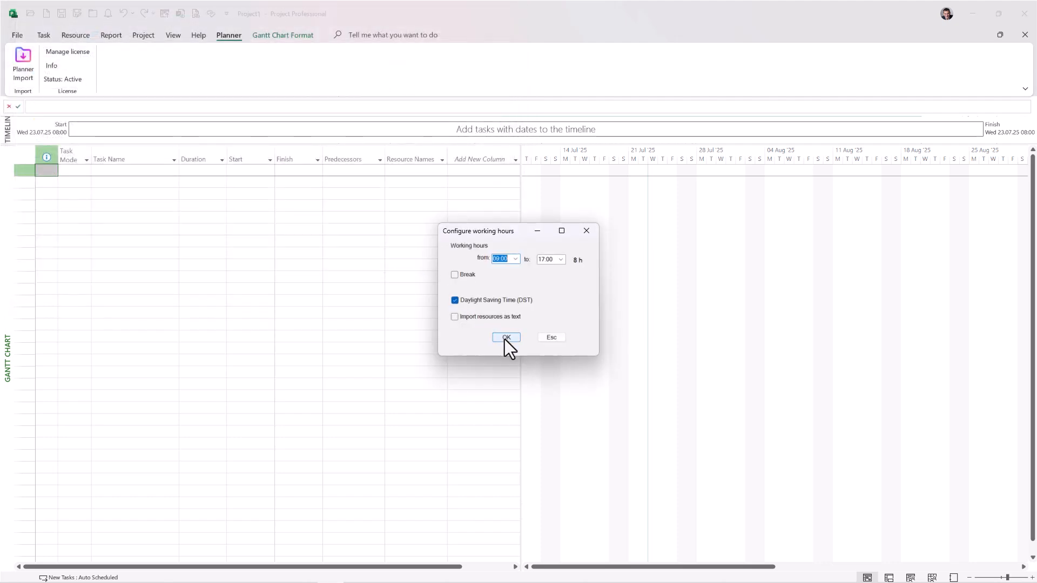
pyautogui.click(505, 338)
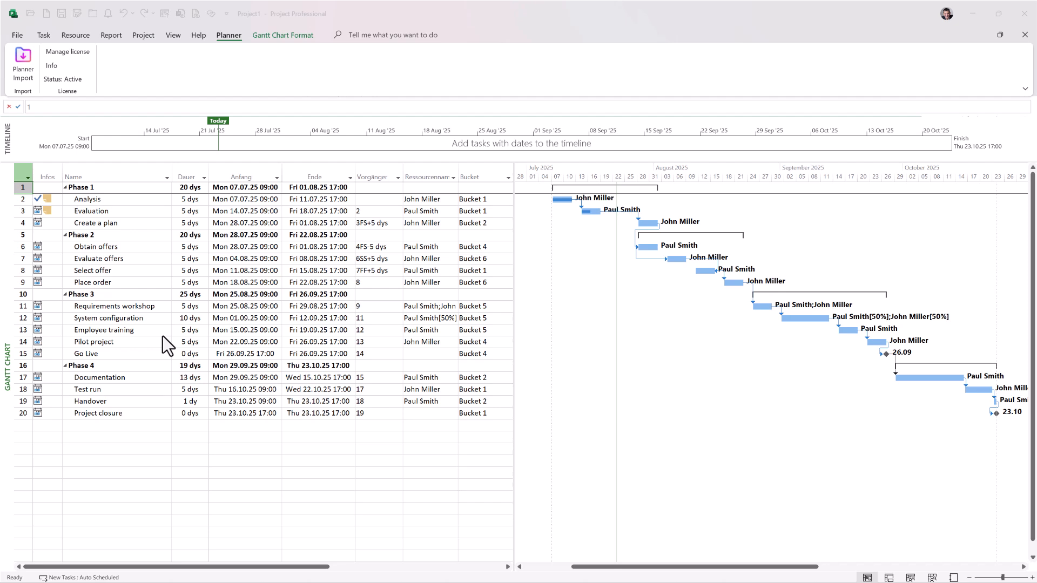
# Step: View the project in the Gantt Chart for Customers view and return to the standard Gantt Chart view
pyautogui.rightClick(10, 322)
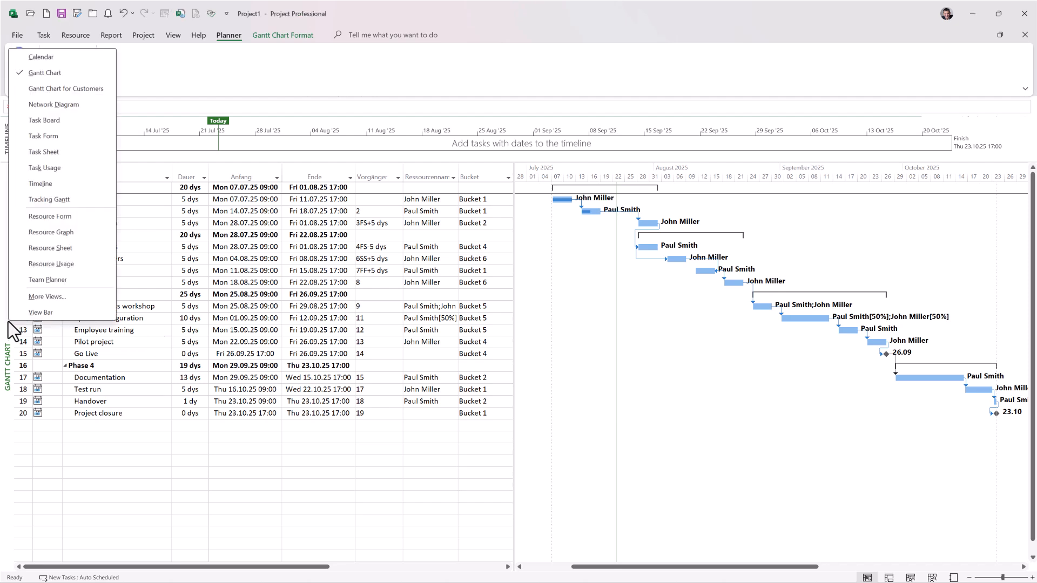
pyautogui.click(79, 90)
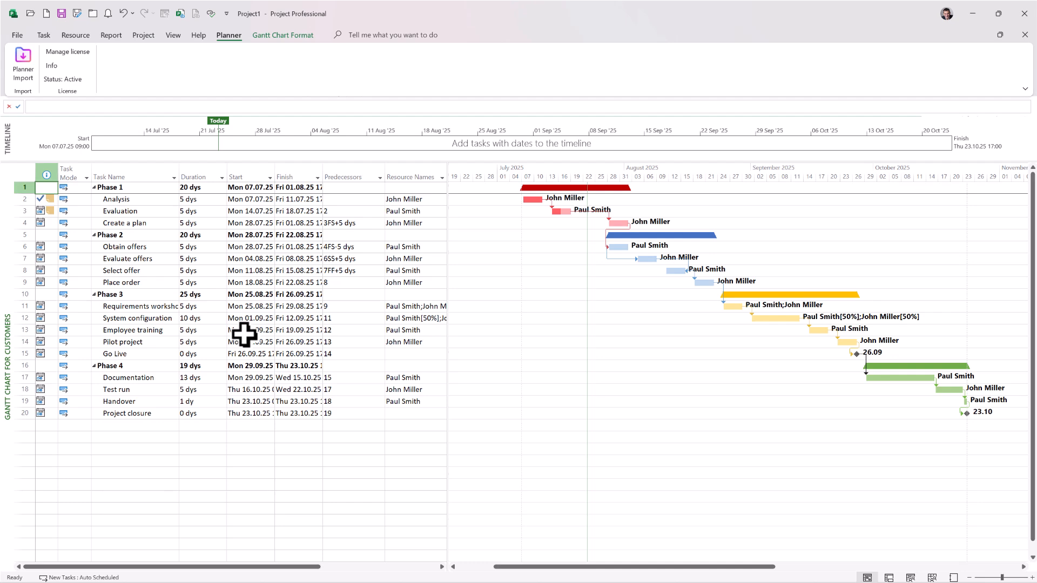
pyautogui.rightClick(7, 319)
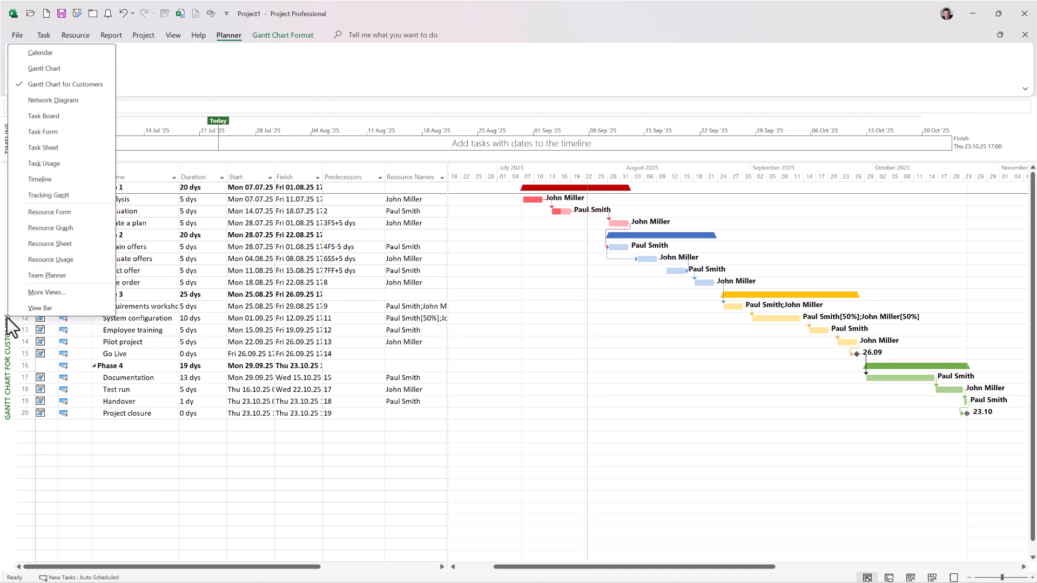
pyautogui.click(46, 68)
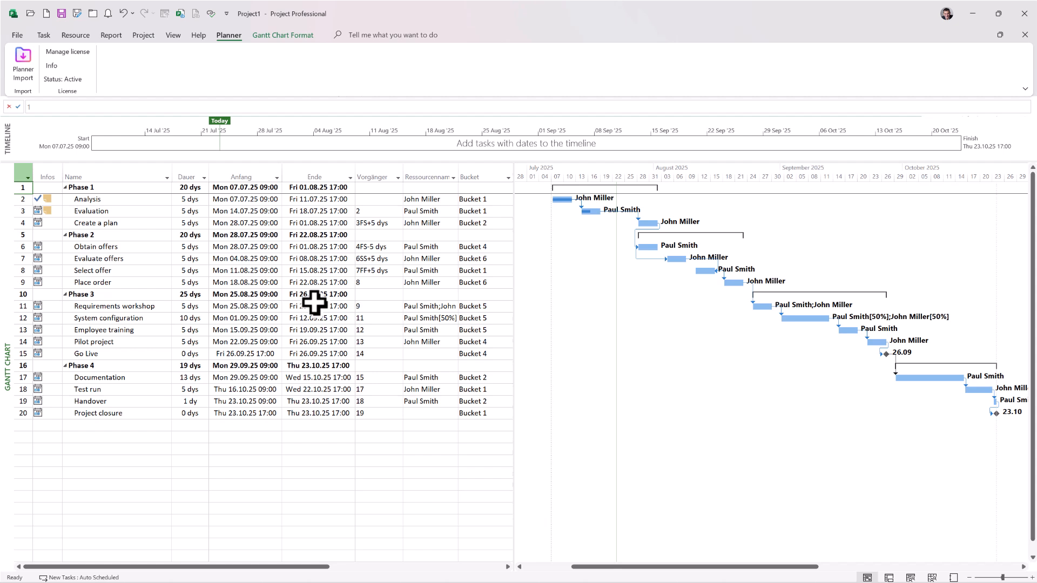
# Step: Format the Phase 1 summary bar with upward triangles as start and end shapes and a full bar in the middle
pyautogui.click(139, 190)
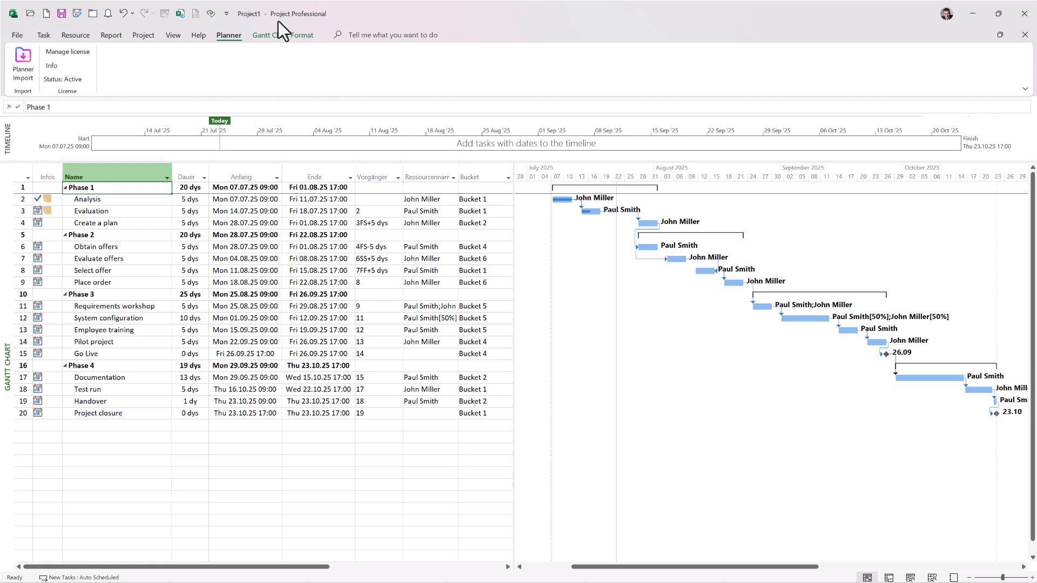
pyautogui.click(297, 37)
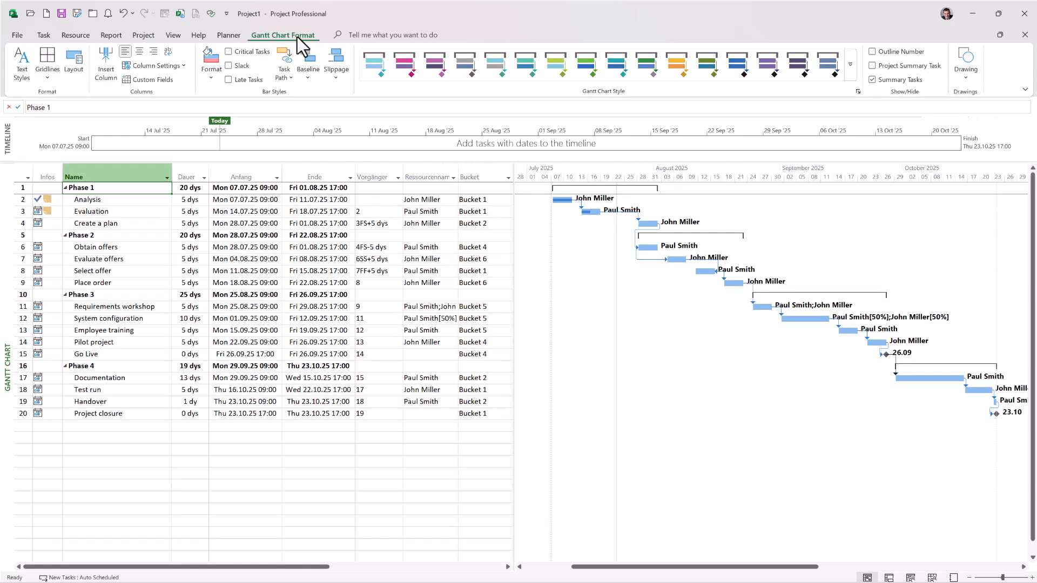
pyautogui.click(212, 77)
pyautogui.click(227, 95)
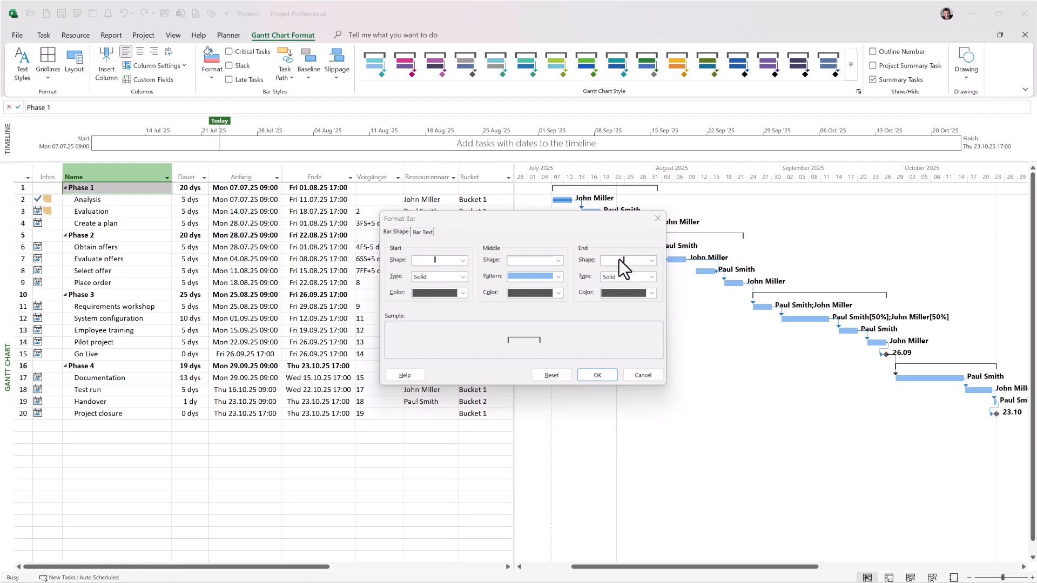
pyautogui.click(463, 262)
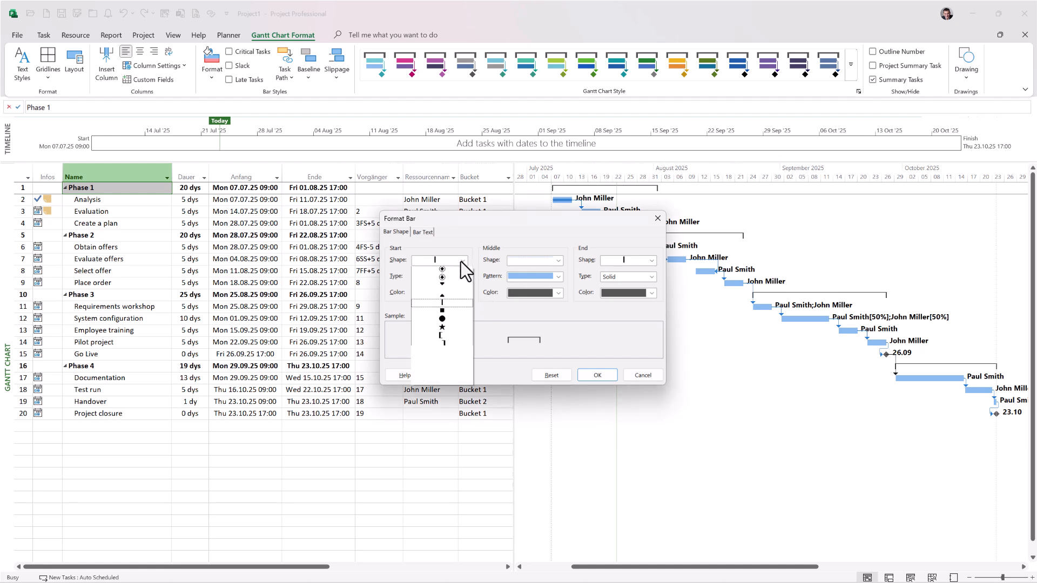
pyautogui.click(446, 312)
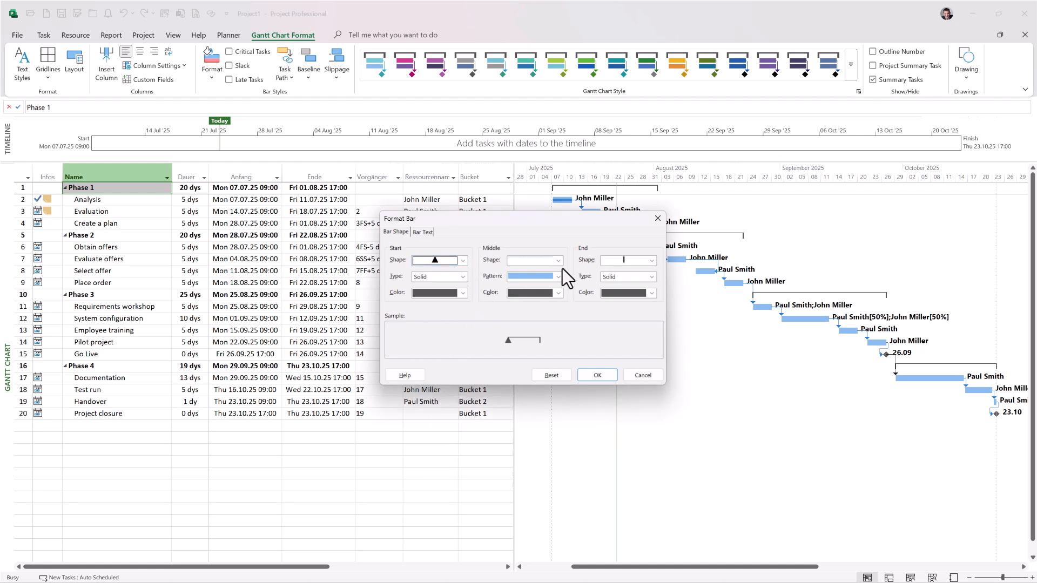
pyautogui.click(559, 261)
pyautogui.click(553, 280)
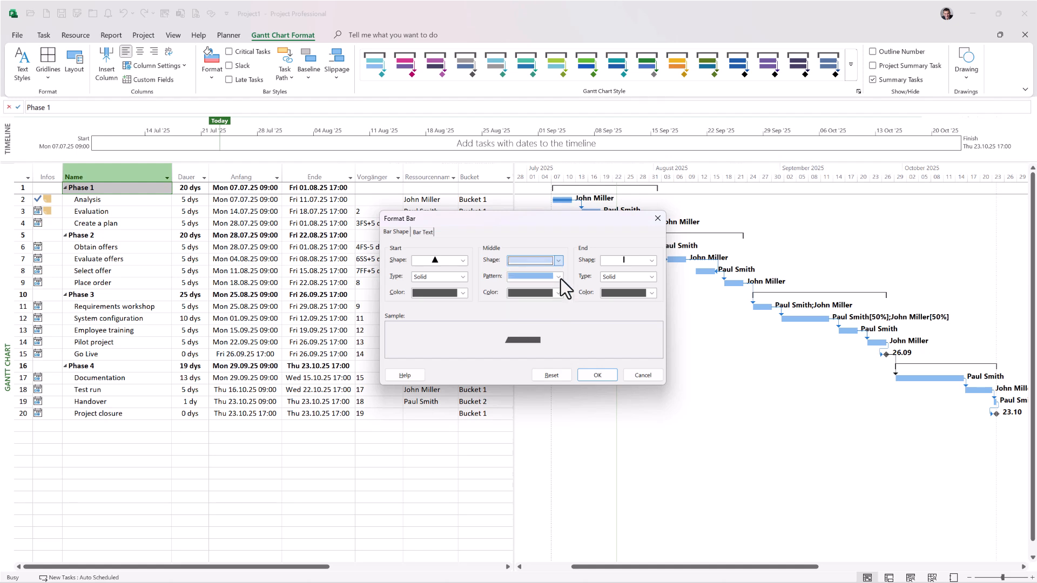
pyautogui.click(652, 261)
pyautogui.click(637, 311)
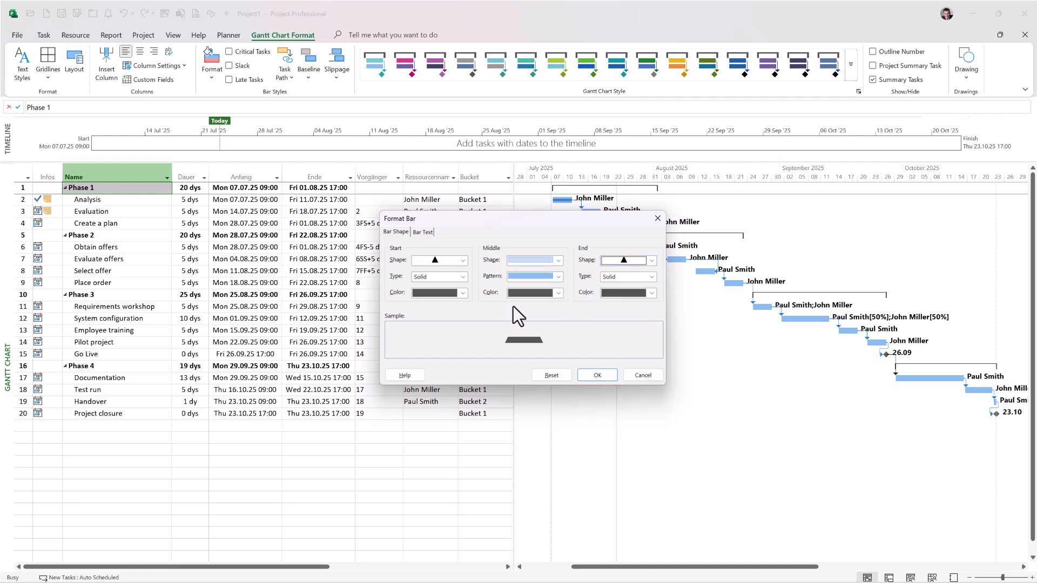
# Step: Color the start, middle and end of the Phase 1 bar dark red, apply the format and undo it
pyautogui.click(463, 293)
pyautogui.click(419, 448)
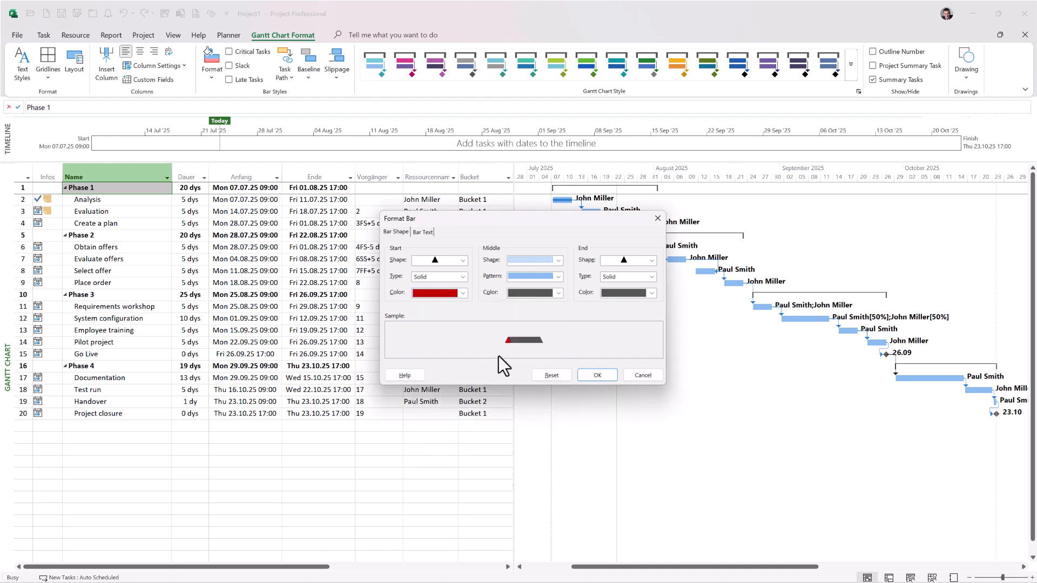
pyautogui.click(558, 293)
pyautogui.click(514, 447)
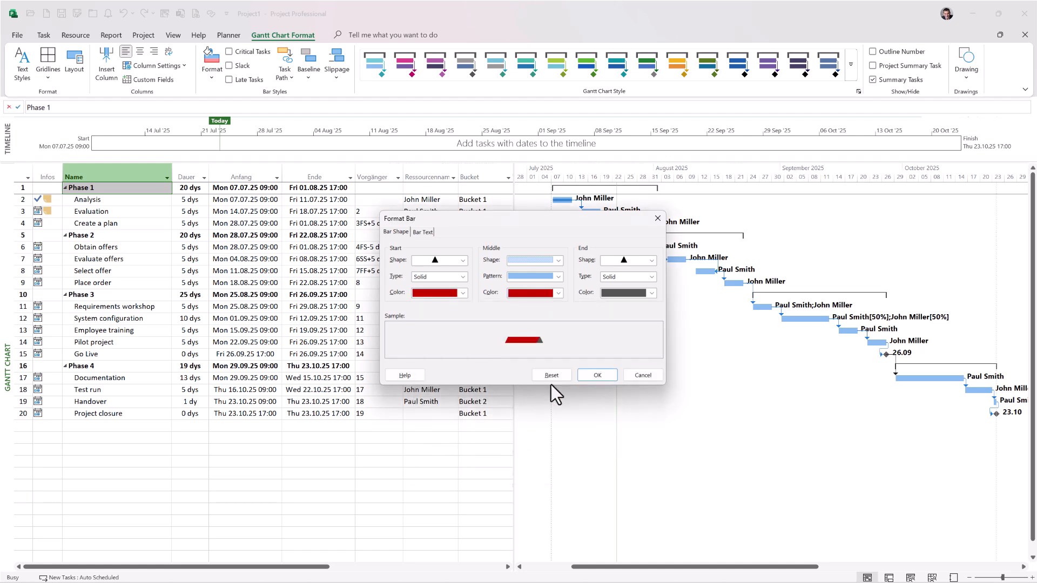
pyautogui.click(649, 294)
pyautogui.click(607, 447)
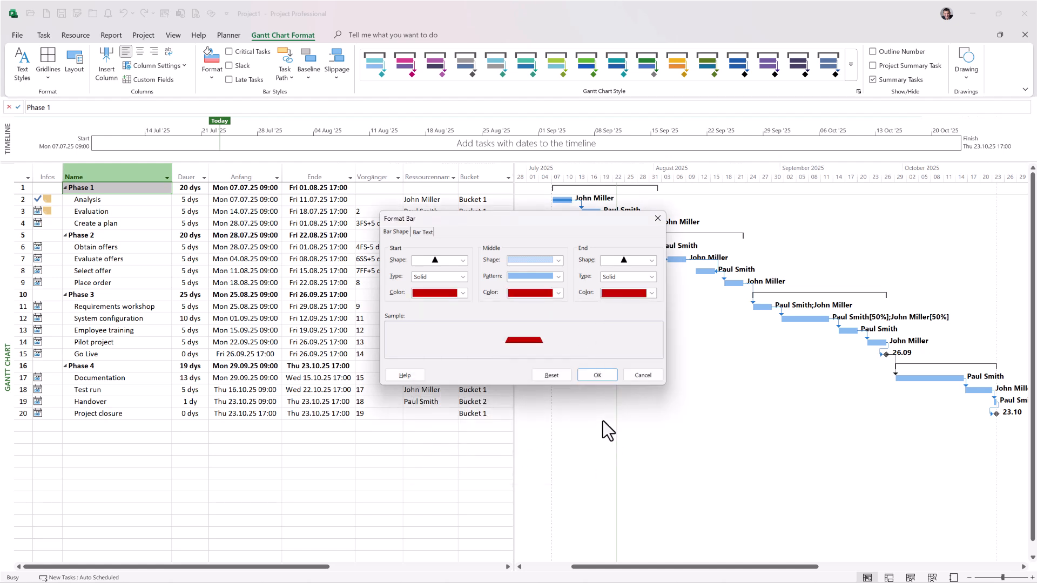
pyautogui.click(597, 375)
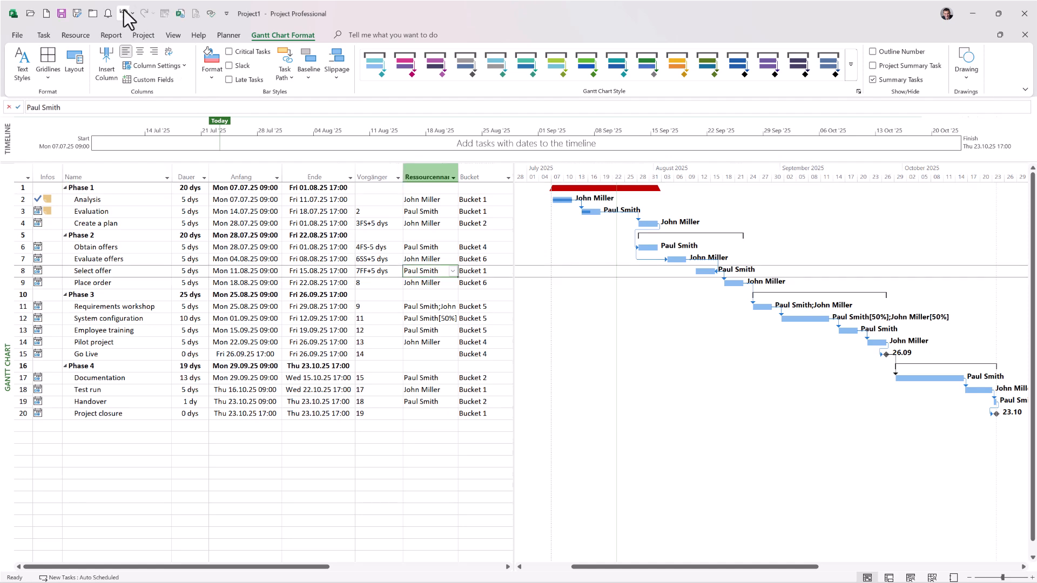
pyautogui.click(123, 14)
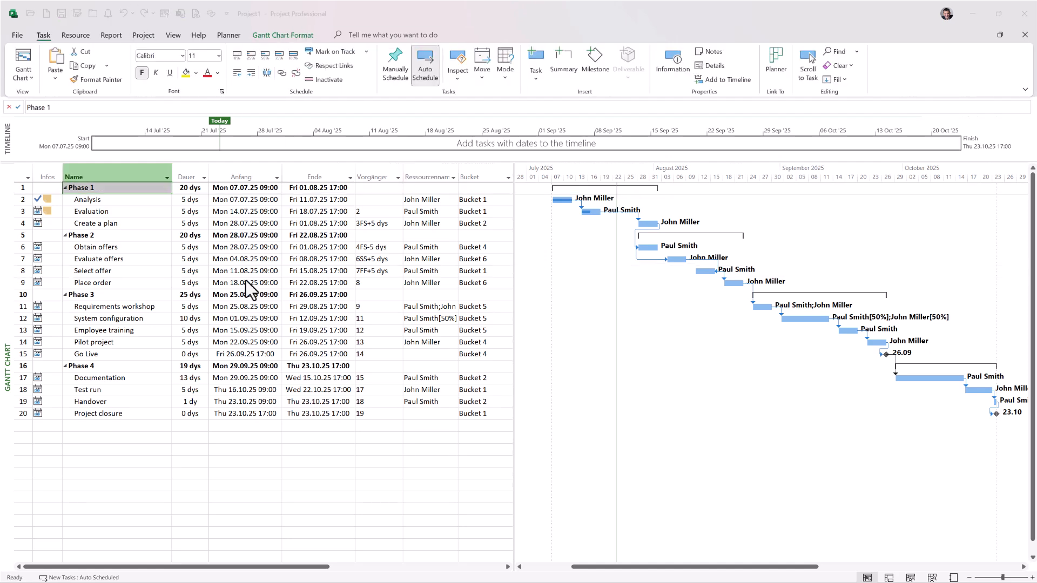
# Step: Add a new bar style named Phase 1 below Manual Progress in the Gantt chart's Bar Styles
pyautogui.click(293, 35)
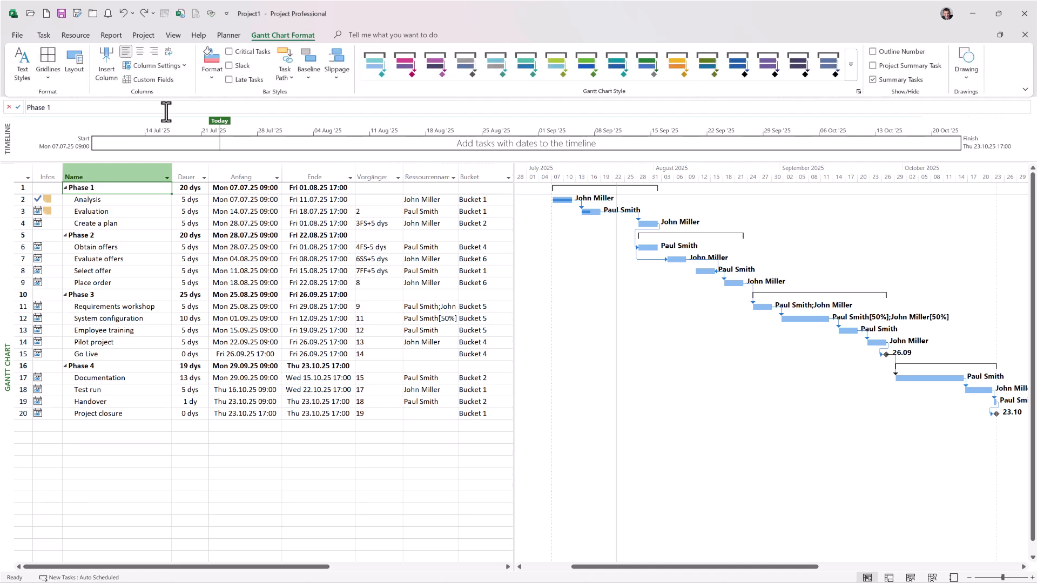
pyautogui.click(212, 75)
pyautogui.click(227, 112)
pyautogui.moveTo(432, 199); pyautogui.dragTo(345, 240)
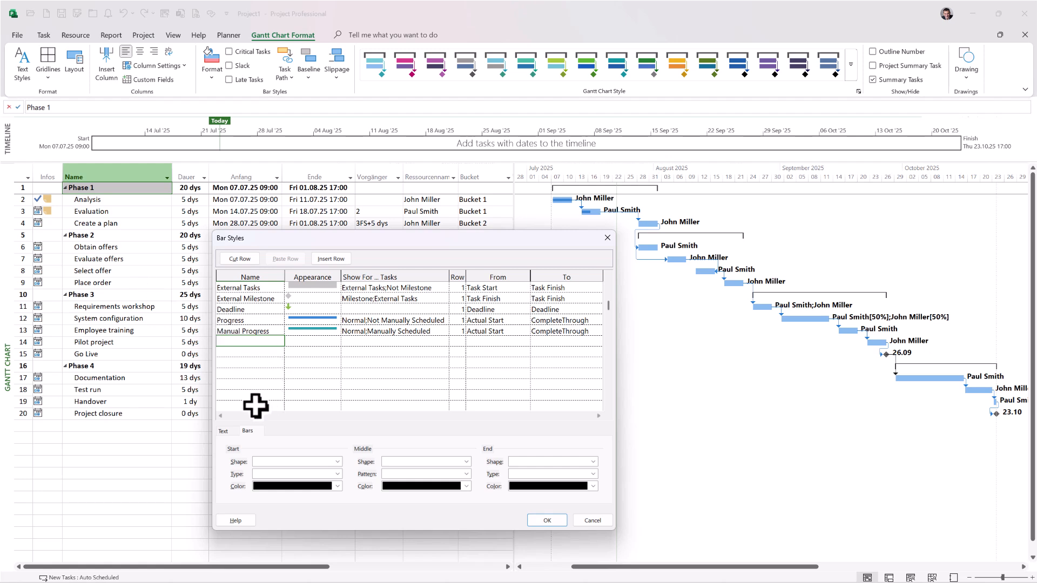
pyautogui.write('Phase ')
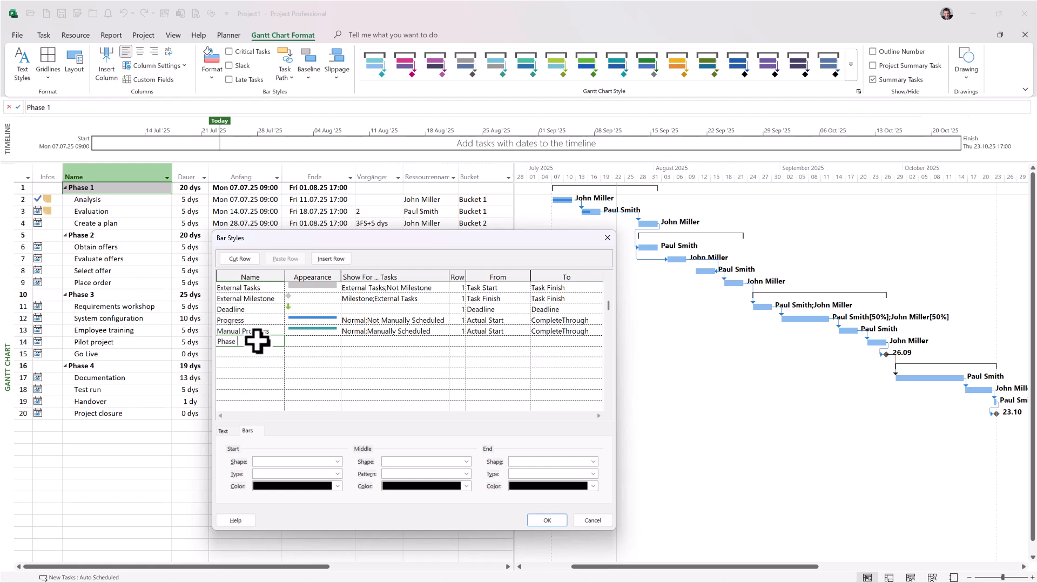
pyautogui.write('1')
pyautogui.press('Return')
pyautogui.scroll(-2, 701, 358)
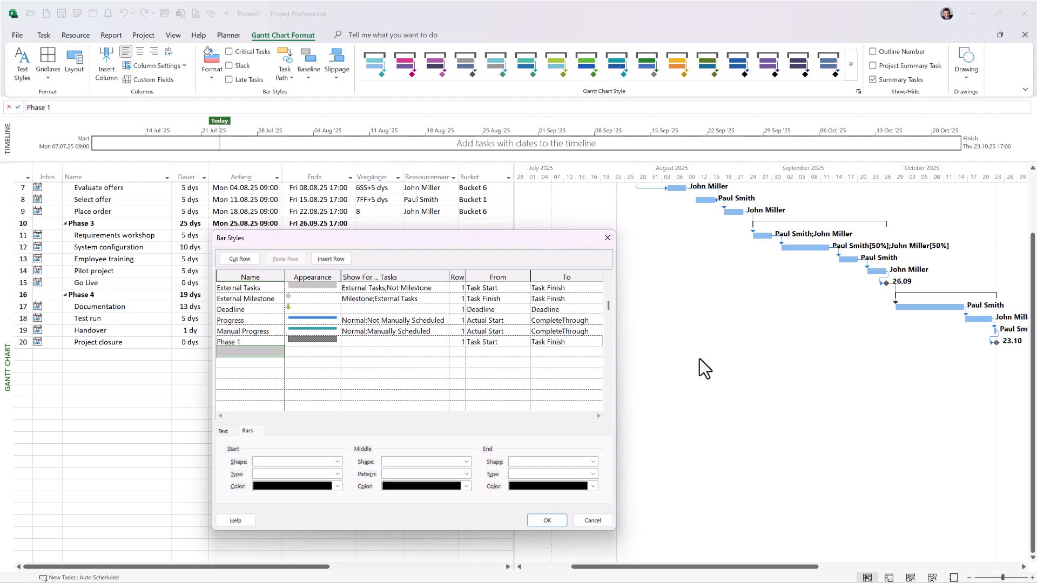
# Step: Give the middle section of the Phase 1 bar style a full bar shape with a solid pattern
pyautogui.click(325, 342)
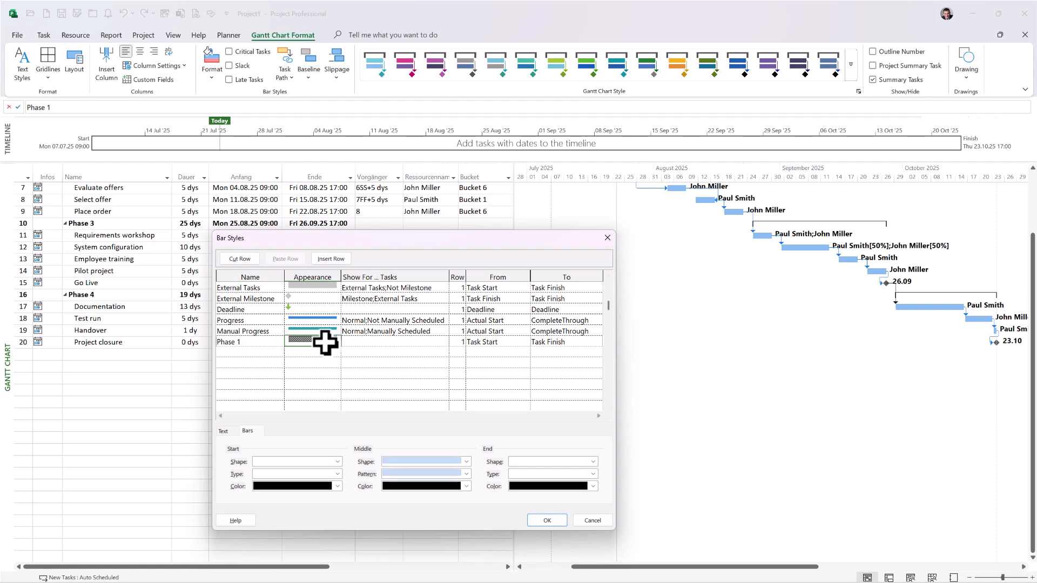
pyautogui.click(466, 461)
pyautogui.click(456, 480)
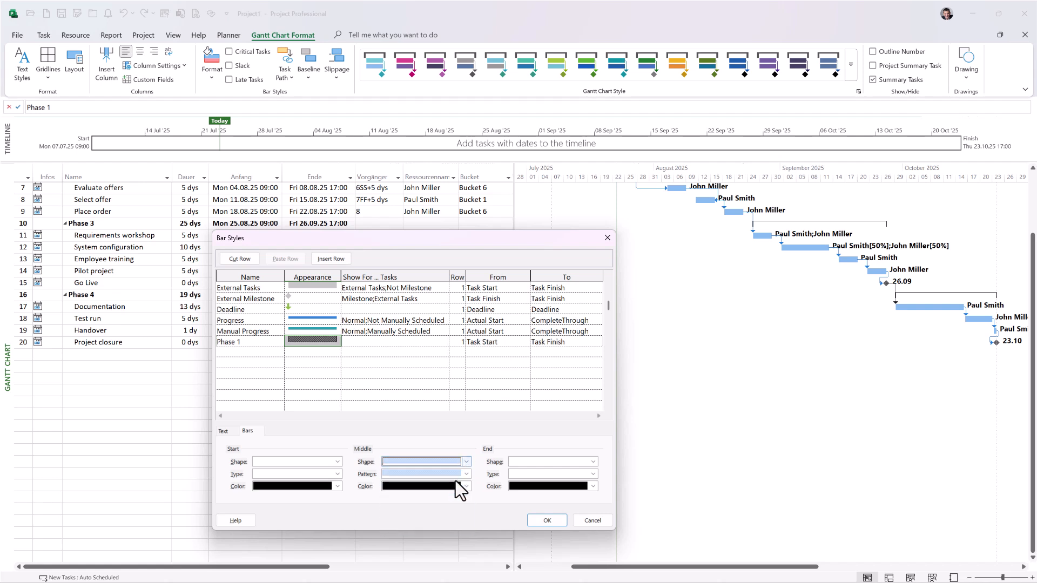
pyautogui.click(466, 474)
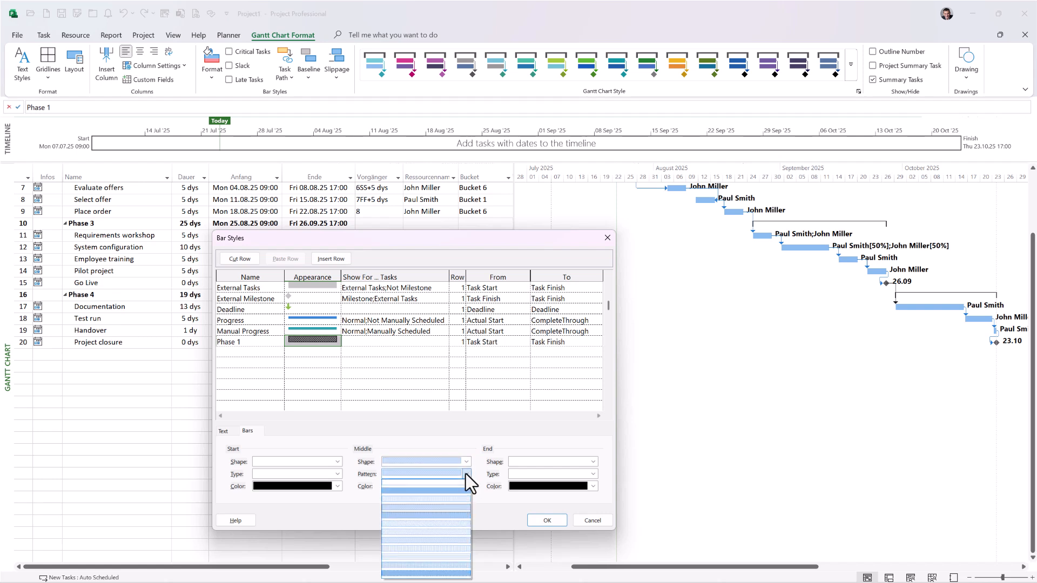
pyautogui.click(439, 491)
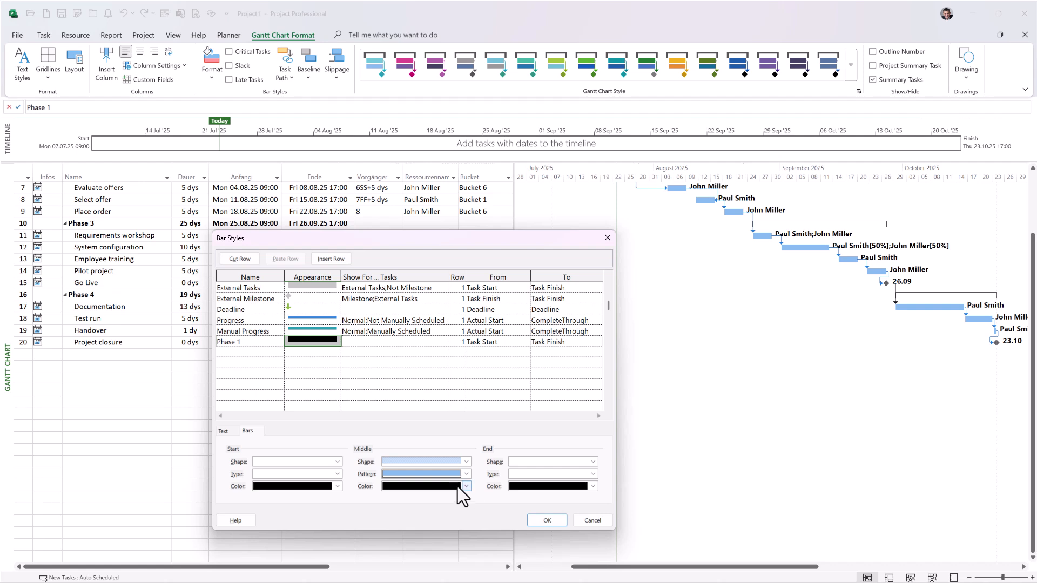
# Step: Set the middle color of the Phase 1 bar style to the custom light red #FBA793
pyautogui.click(464, 486)
pyautogui.click(436, 478)
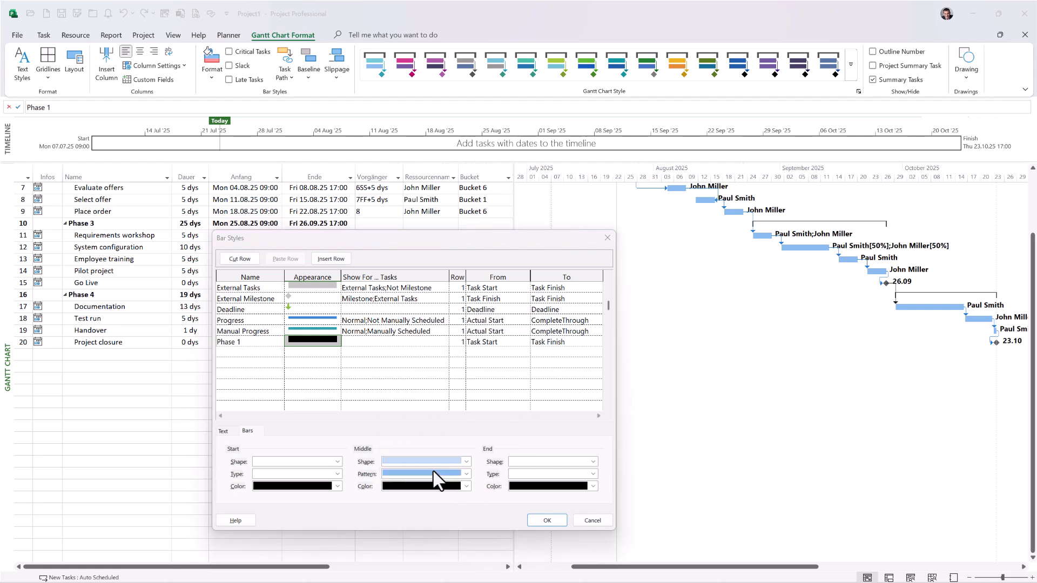
pyautogui.click(494, 223)
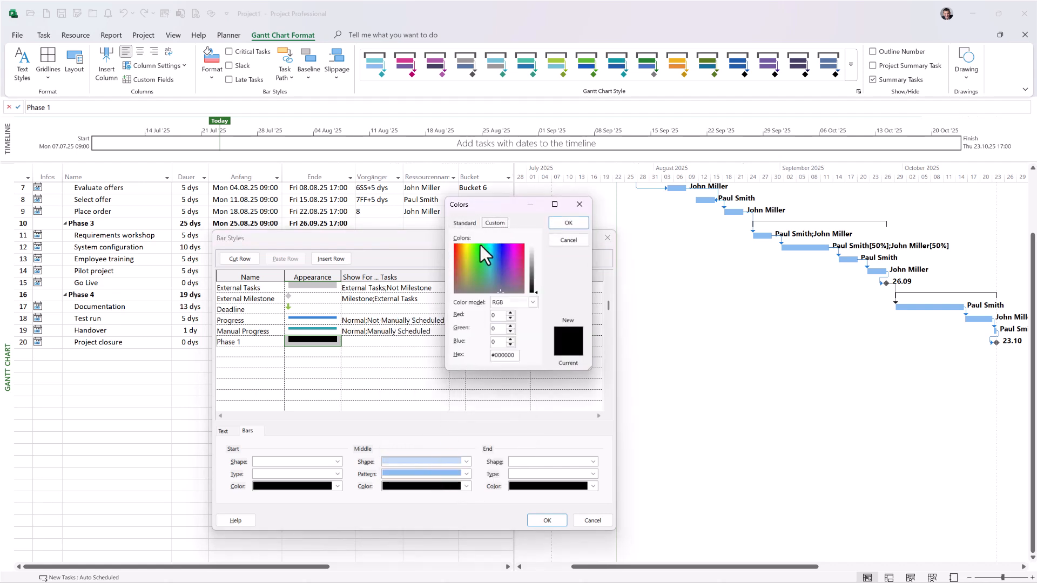
pyautogui.click(455, 247)
pyautogui.moveTo(537, 261); pyautogui.dragTo(532, 254)
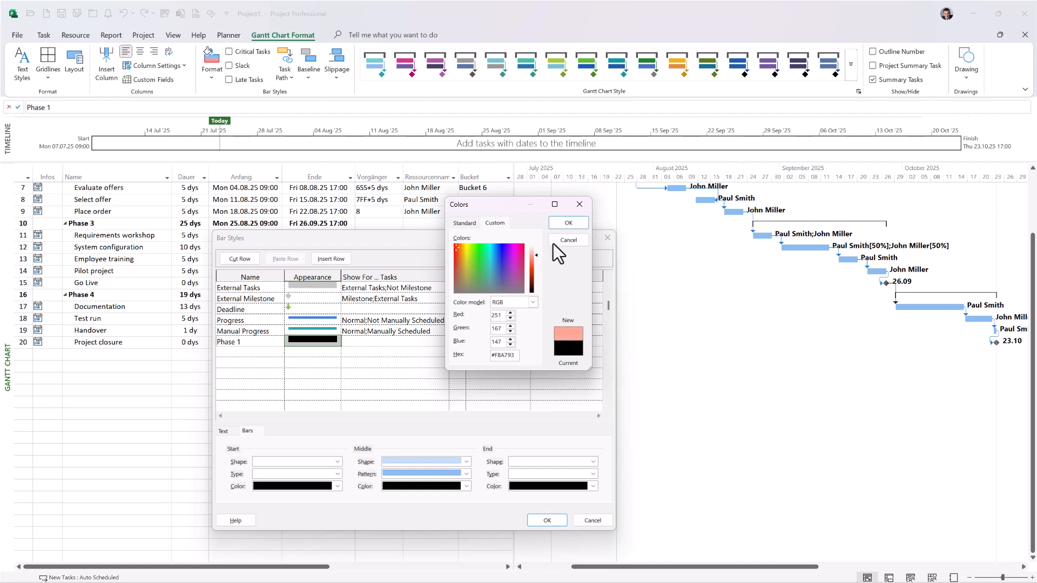
pyautogui.click(572, 220)
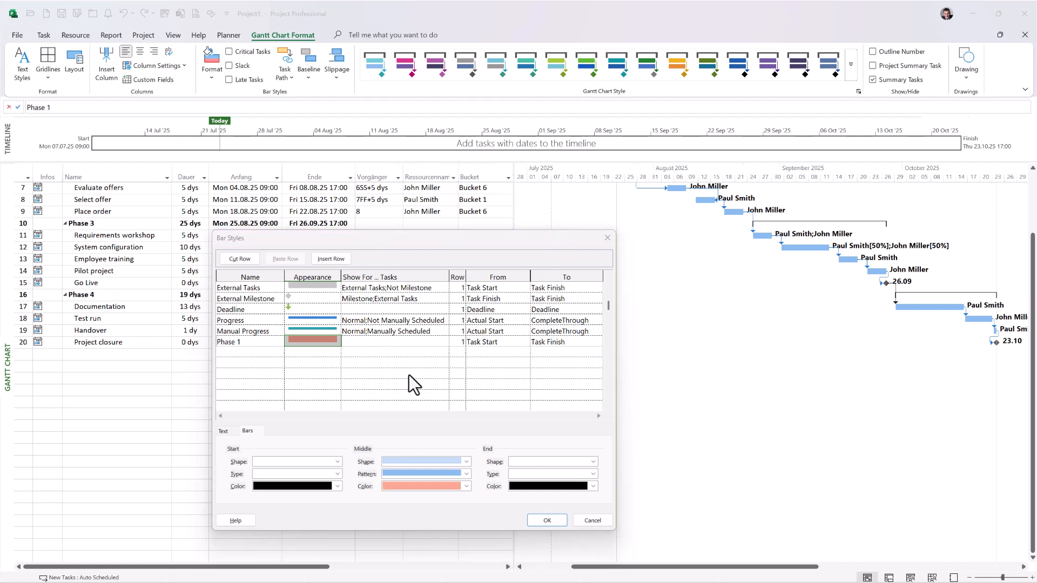
# Step: Show the Phase 1 bar style for Flag6 tasks and apply the bar styles
pyautogui.click(420, 340)
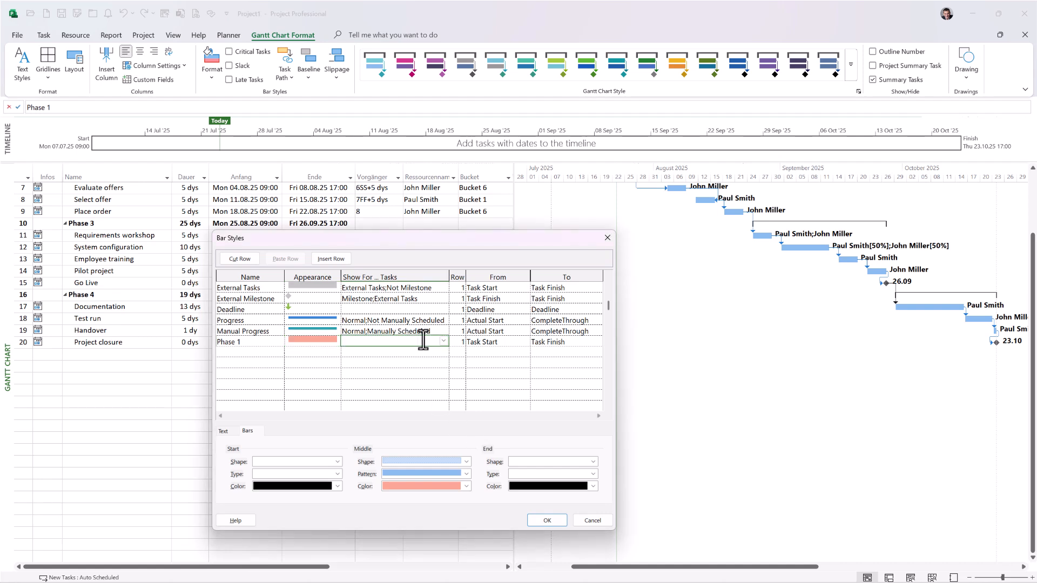
pyautogui.click(445, 341)
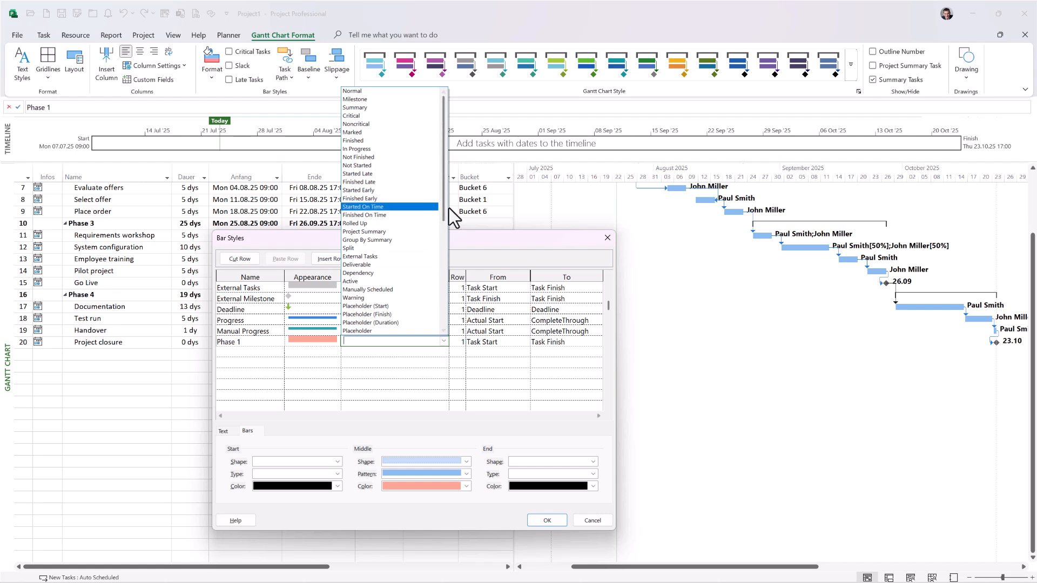
pyautogui.write('f')
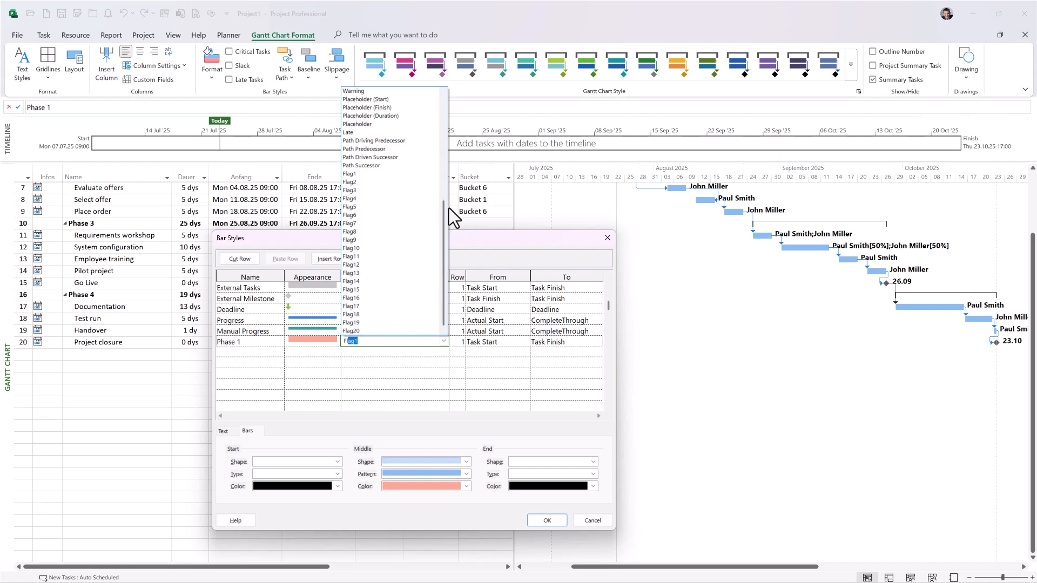
pyautogui.press('BackSpace')
pyautogui.press('BackSpace')
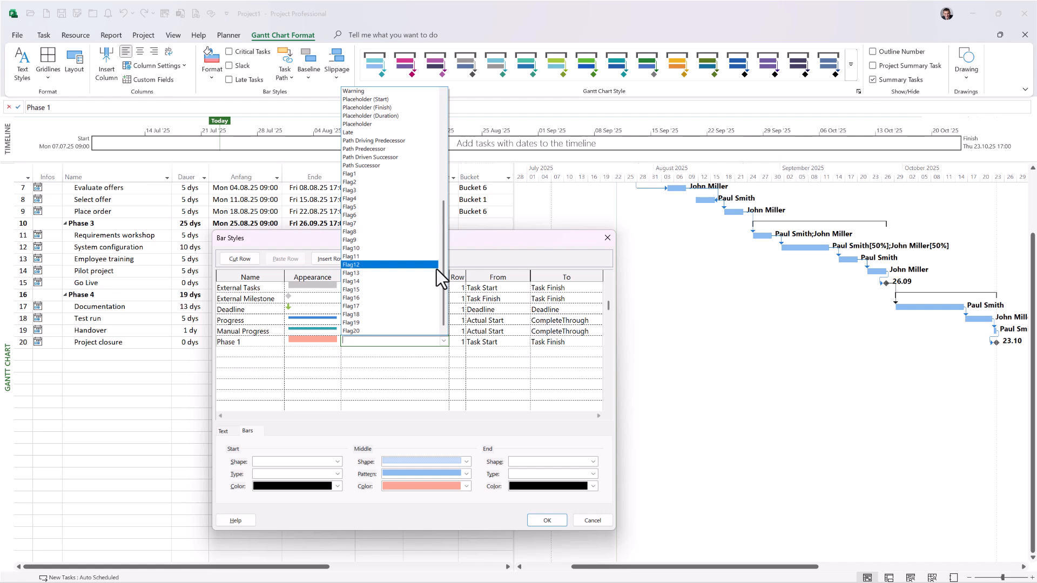
pyautogui.click(400, 216)
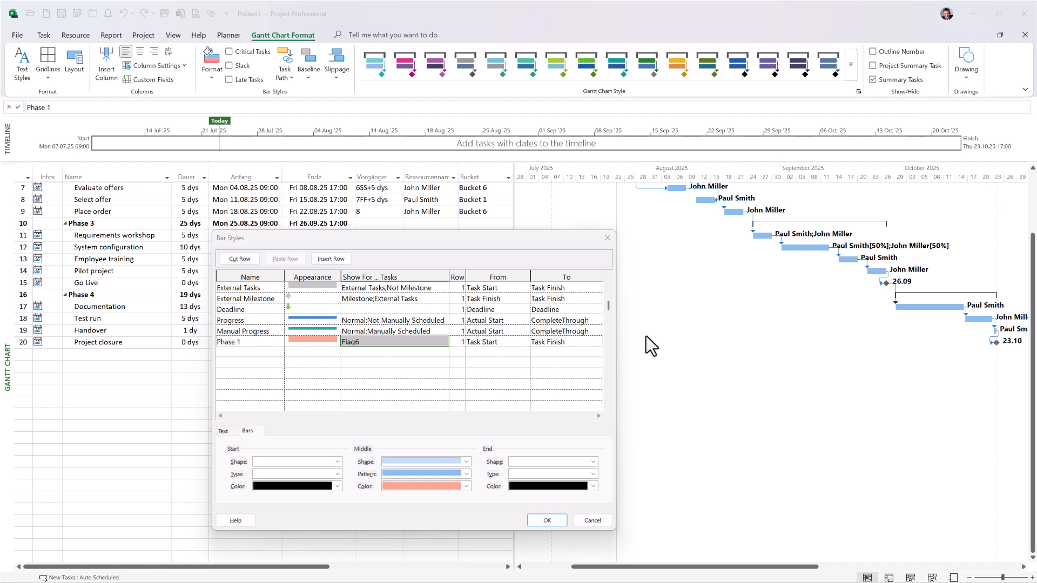
pyautogui.click(547, 520)
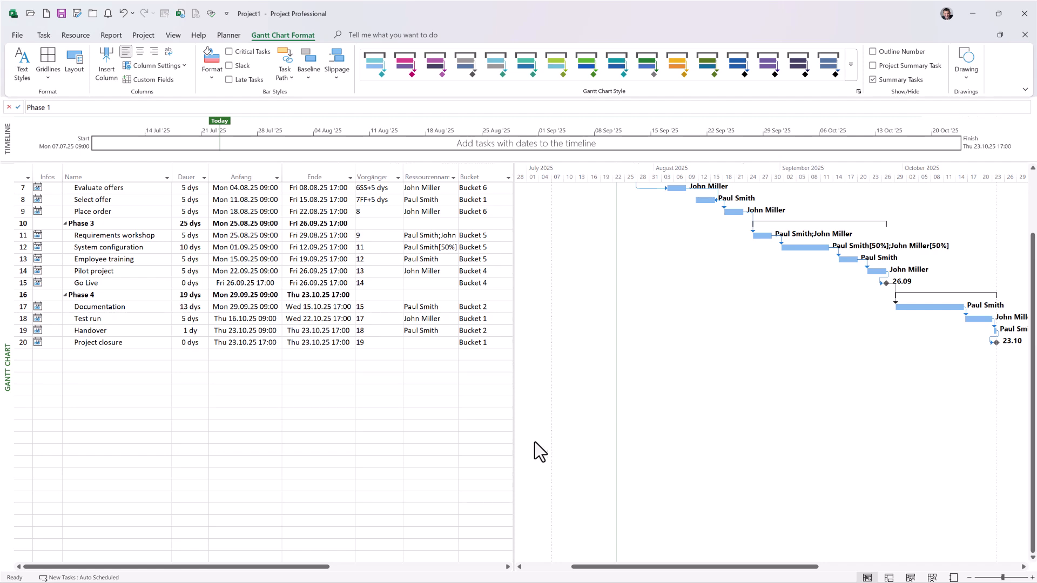
# Step: Widen the task table to reveal its last columns and add the Flag6 field as a new column after Labels
pyautogui.moveTo(513, 304); pyautogui.dragTo(858, 285)
pyautogui.click(715, 173)
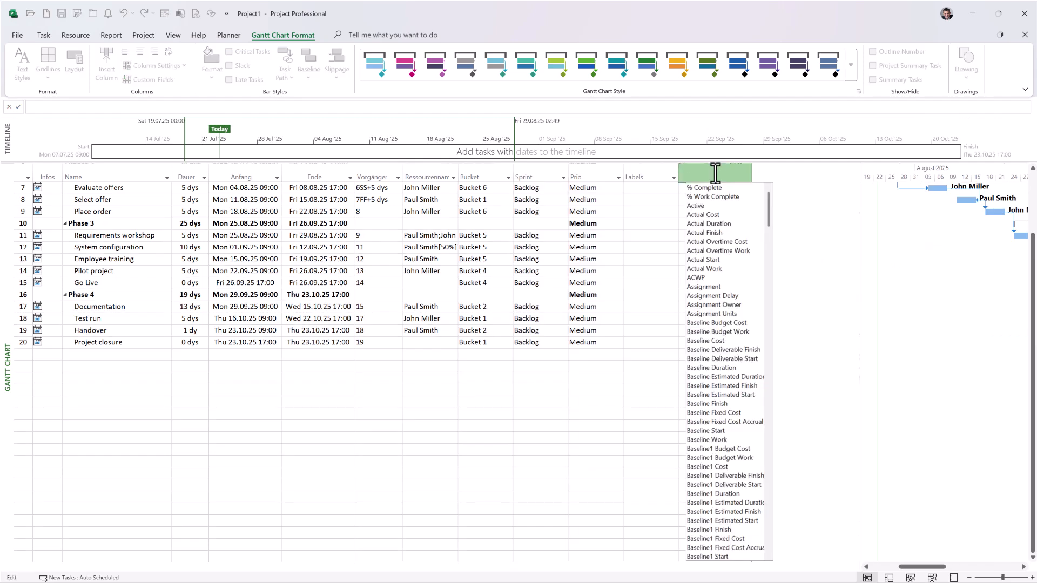
pyautogui.write('flag1')
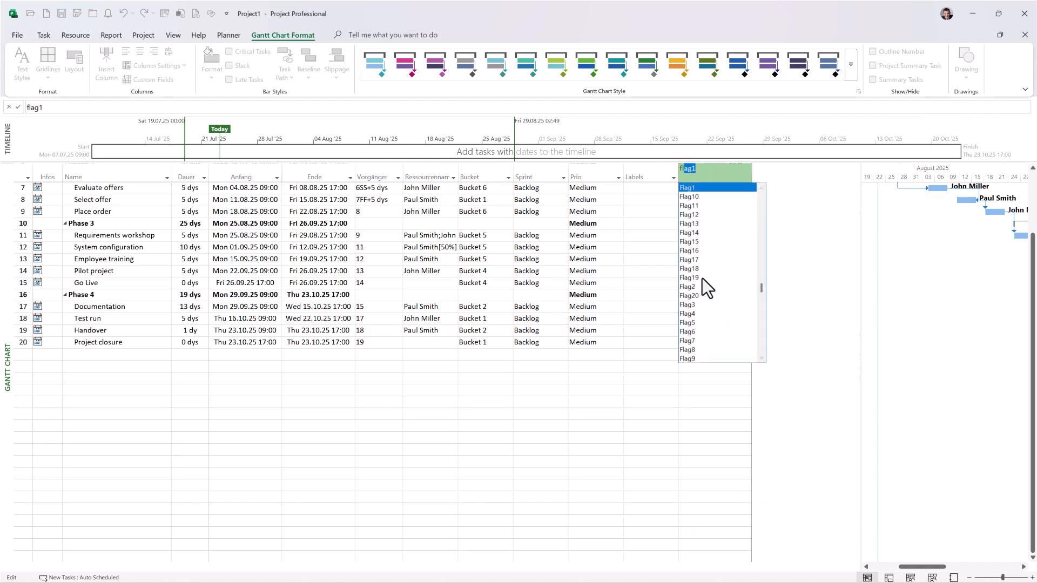
pyautogui.click(695, 331)
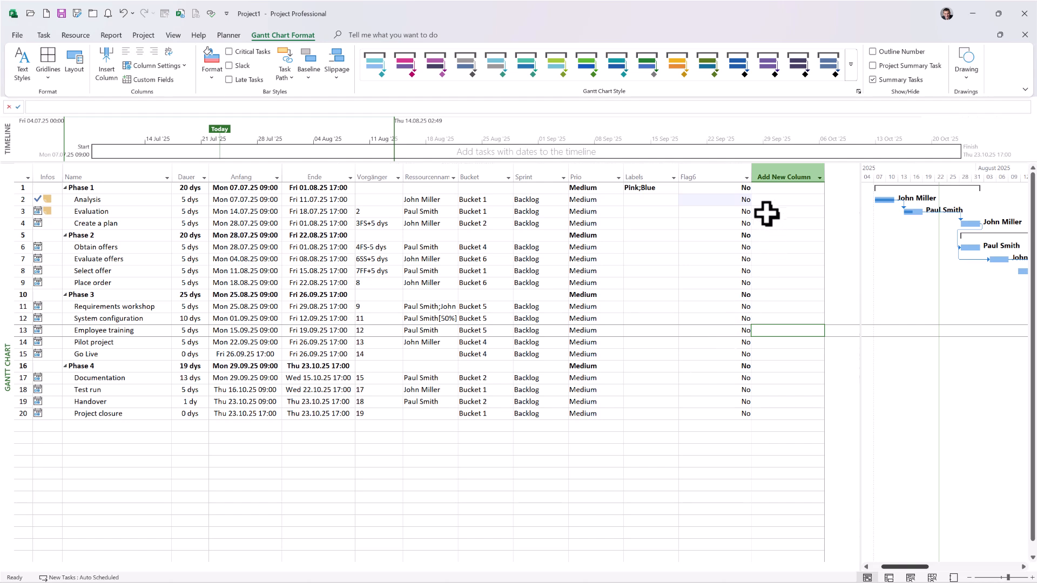
# Step: Set Flag6 to Yes for the Analysis task
pyautogui.click(735, 201)
pyautogui.click(747, 202)
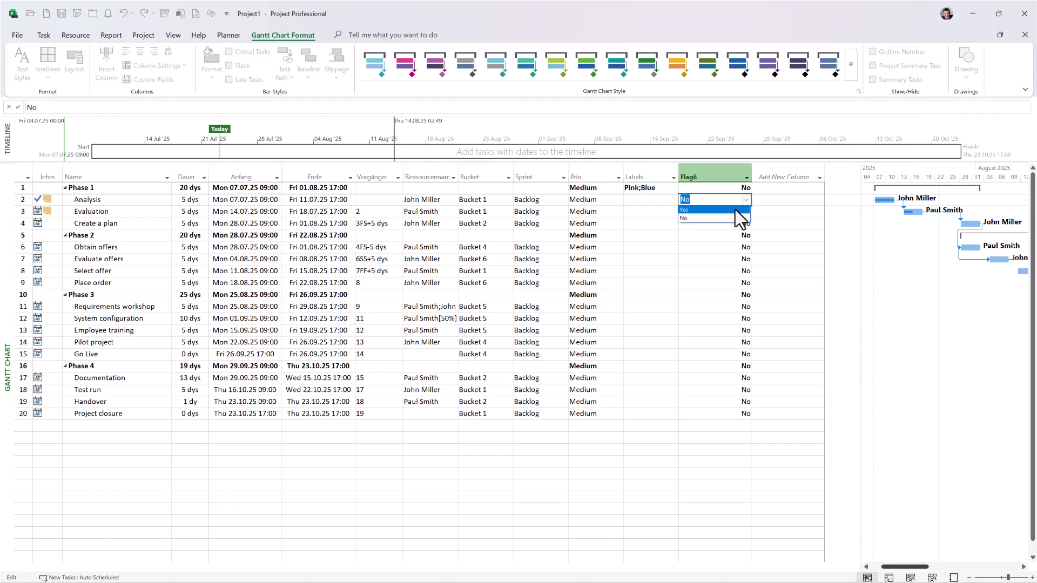
pyautogui.click(734, 210)
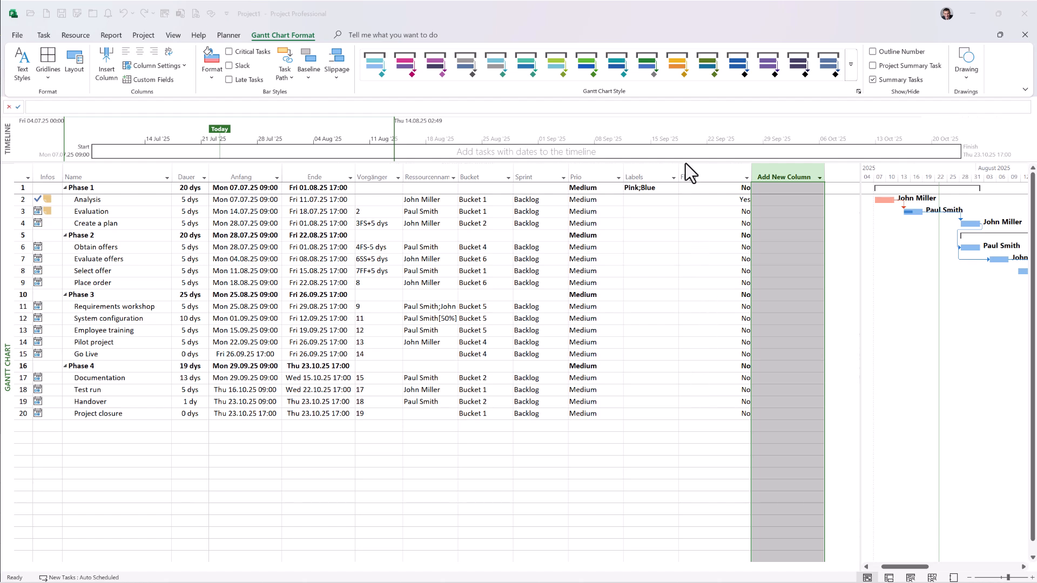
# Step: Rename the custom task field Flag6 as Phase 1
pyautogui.rightClick(705, 173)
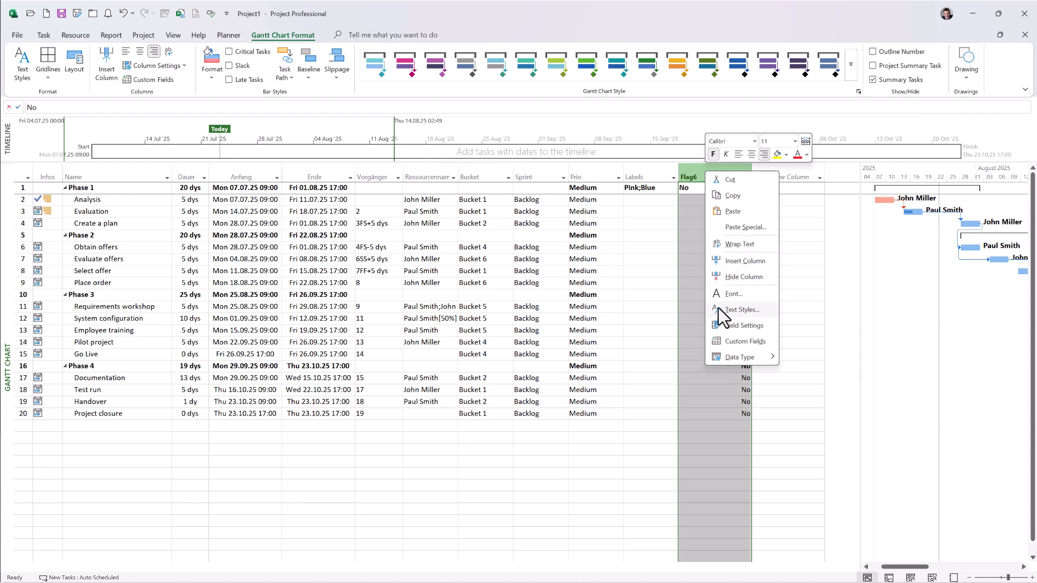
pyautogui.click(734, 345)
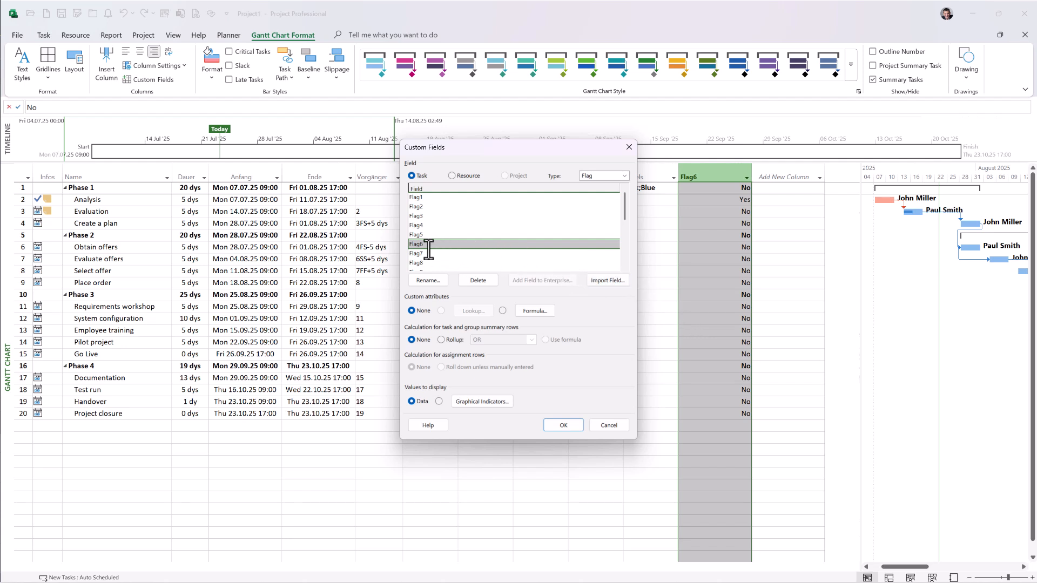
pyautogui.click(424, 280)
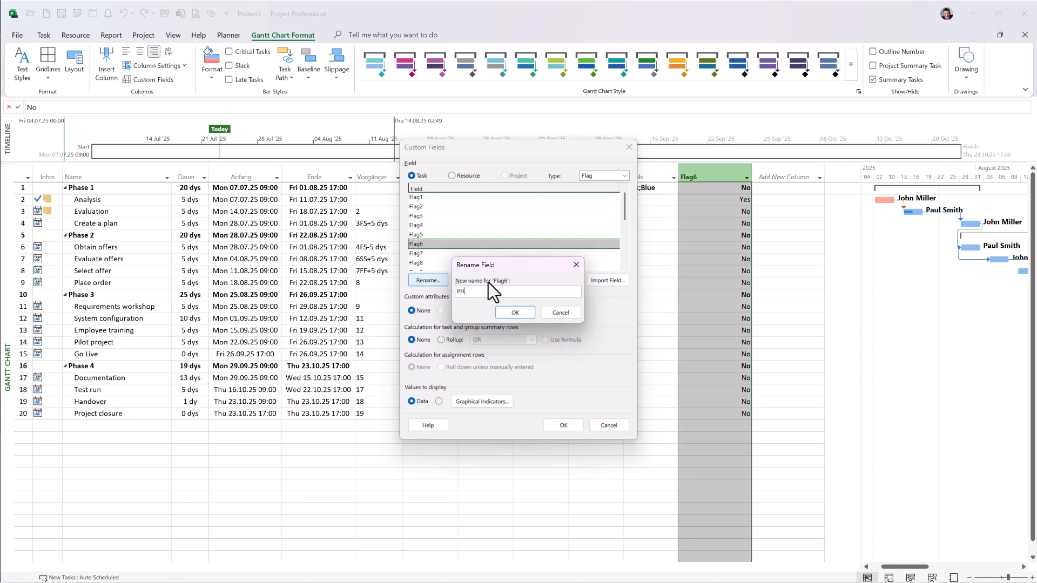
pyautogui.click(505, 315)
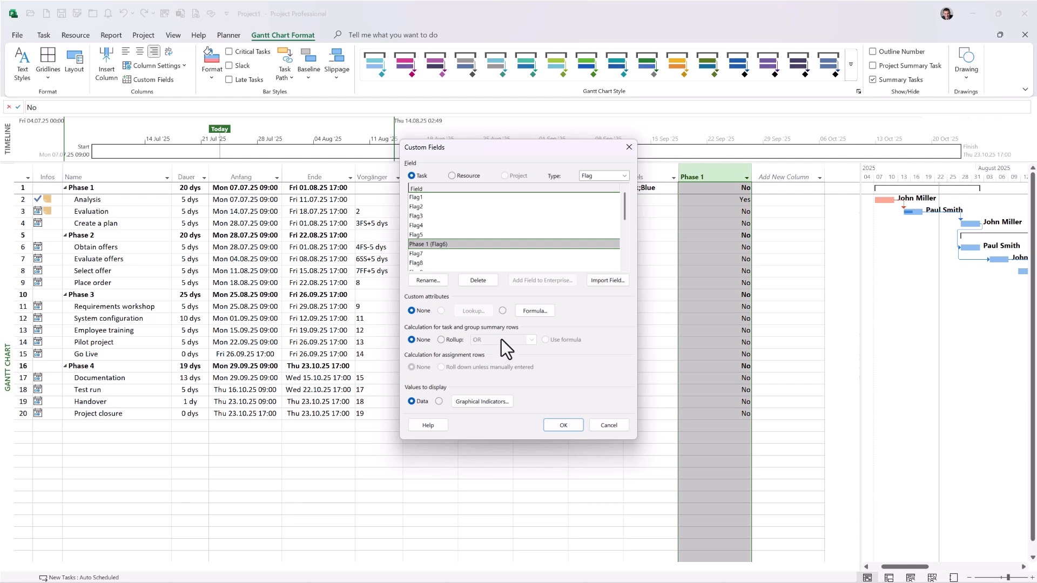
# Step: Give the Phase 1 field a formula comparing [Task Summary Name] with "Phase 1", replace its existing data, and apply the custom field settings
pyautogui.click(536, 312)
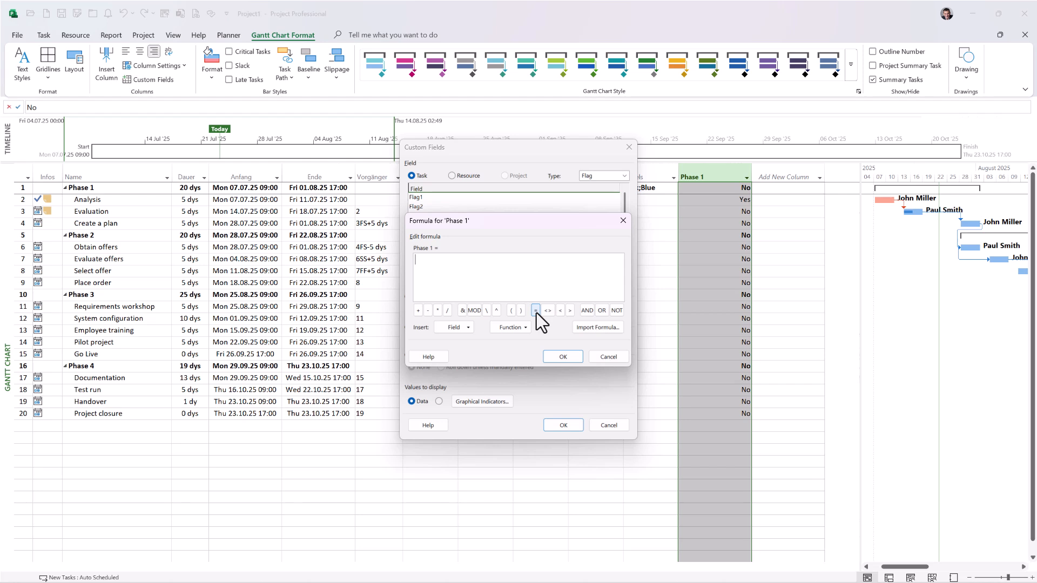
pyautogui.write('[Task Summary Name] = "Phase 1')
pyautogui.click(563, 357)
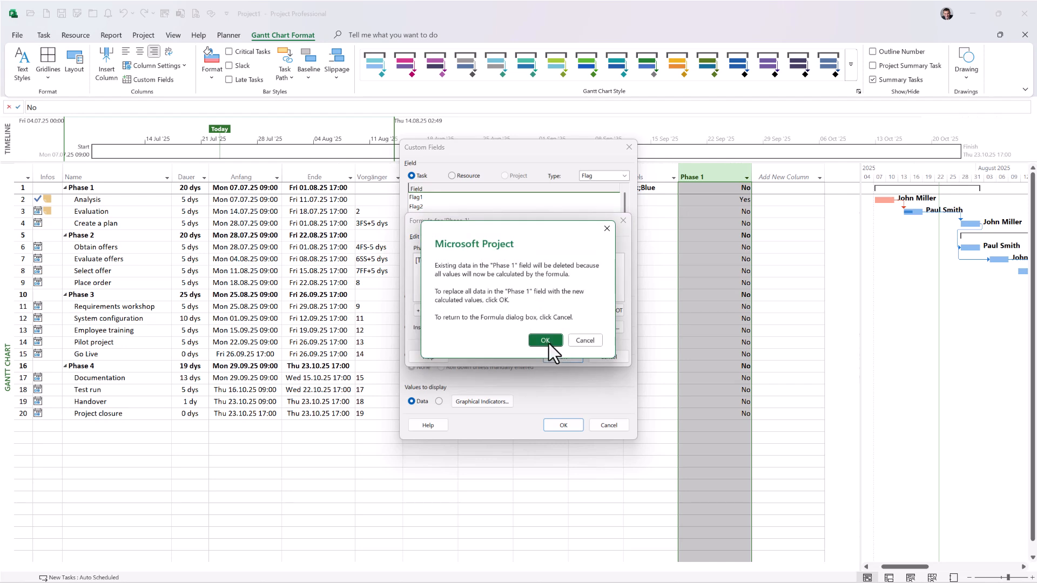
pyautogui.click(545, 341)
pyautogui.click(563, 425)
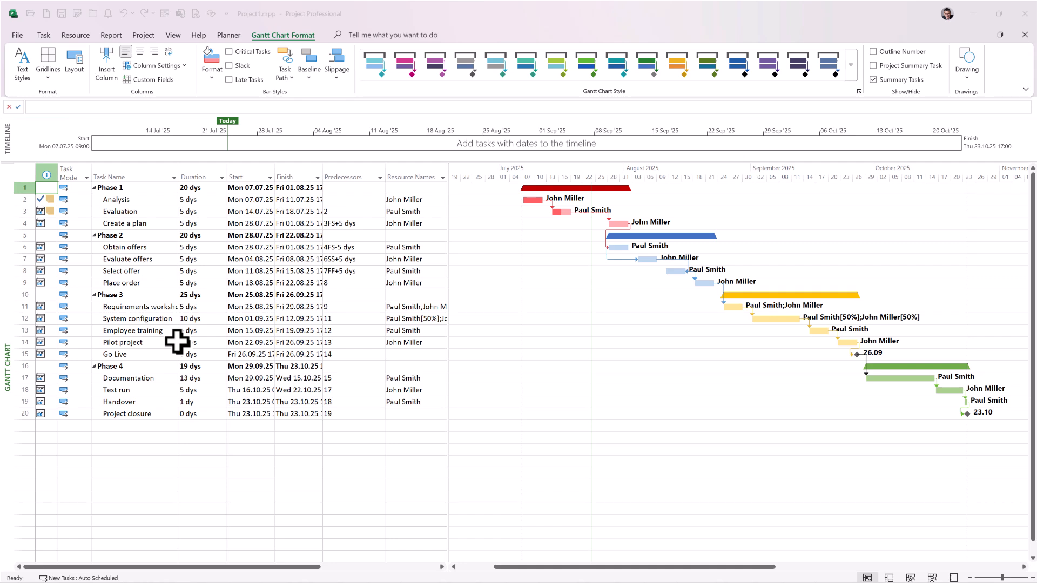
pyautogui.press('Right')
pyautogui.press('Right')
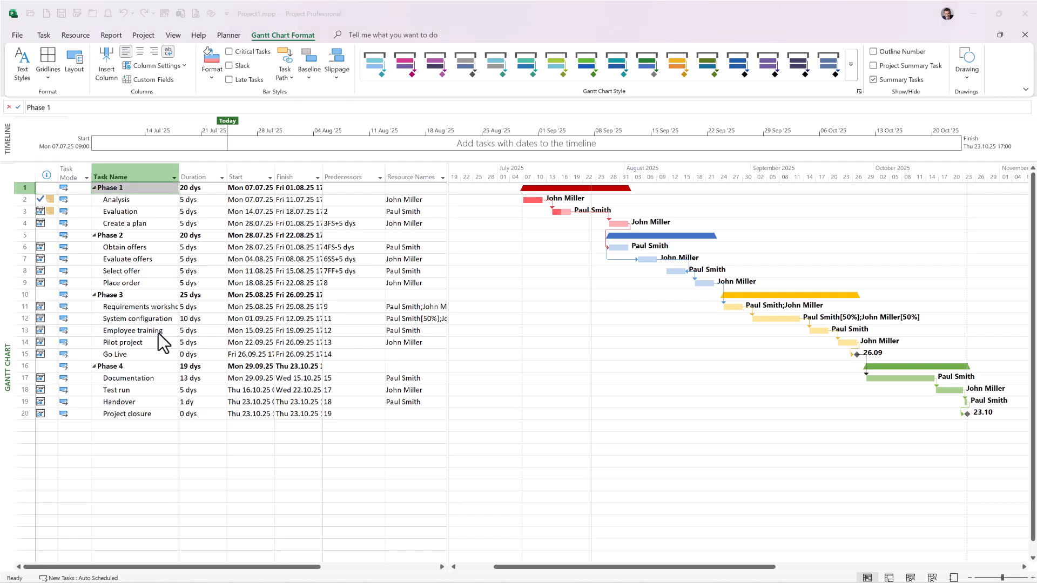
# Step: Copy the Gantt Chart view under the name Customer Gantt Chart and keep the current view displayed
pyautogui.rightClick(6, 357)
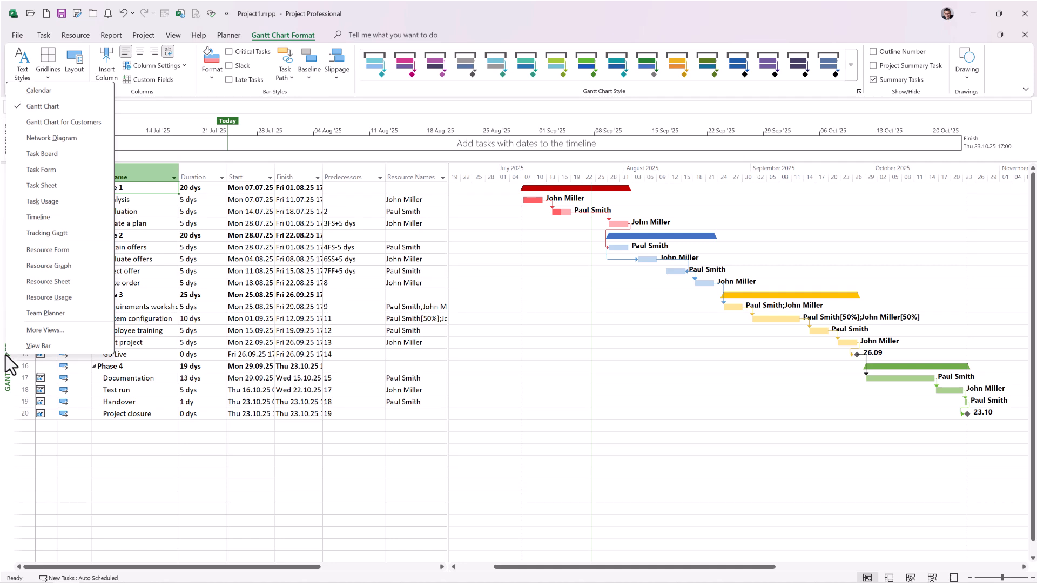
pyautogui.click(61, 326)
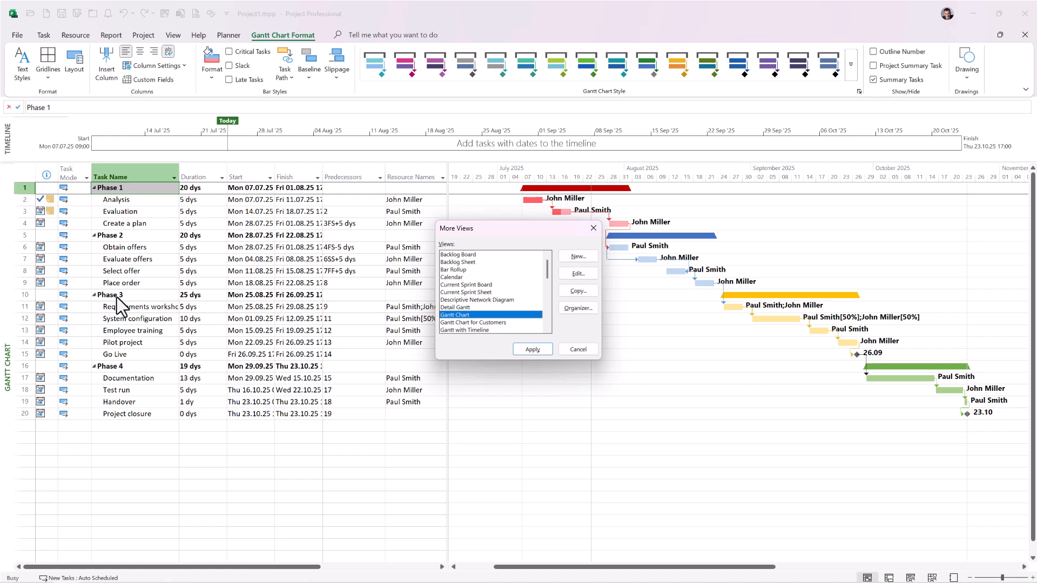
pyautogui.click(585, 292)
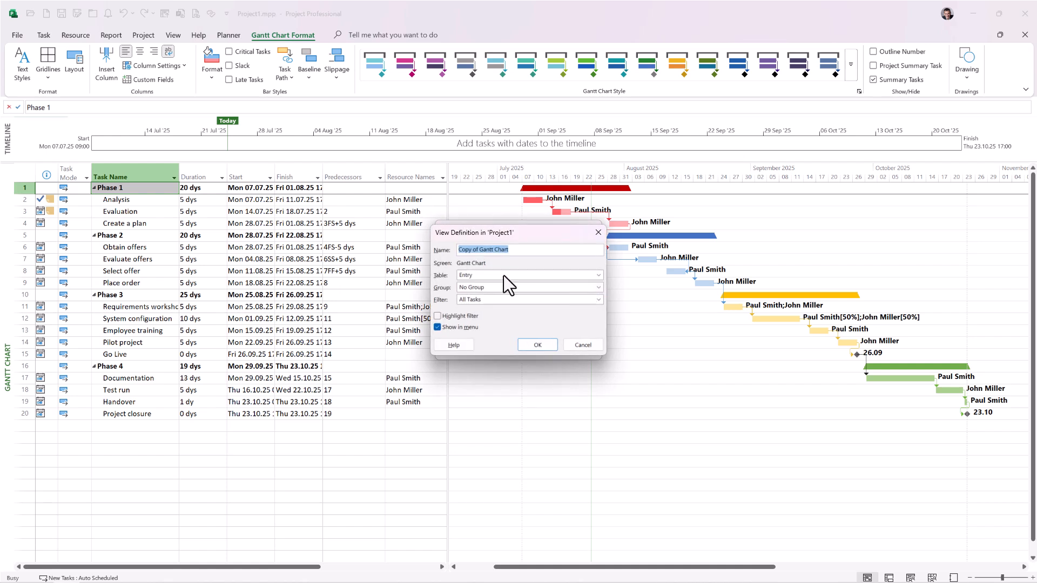
pyautogui.moveTo(479, 249); pyautogui.dragTo(333, 248)
pyautogui.write('Customer')
pyautogui.click(537, 345)
pyautogui.click(578, 349)
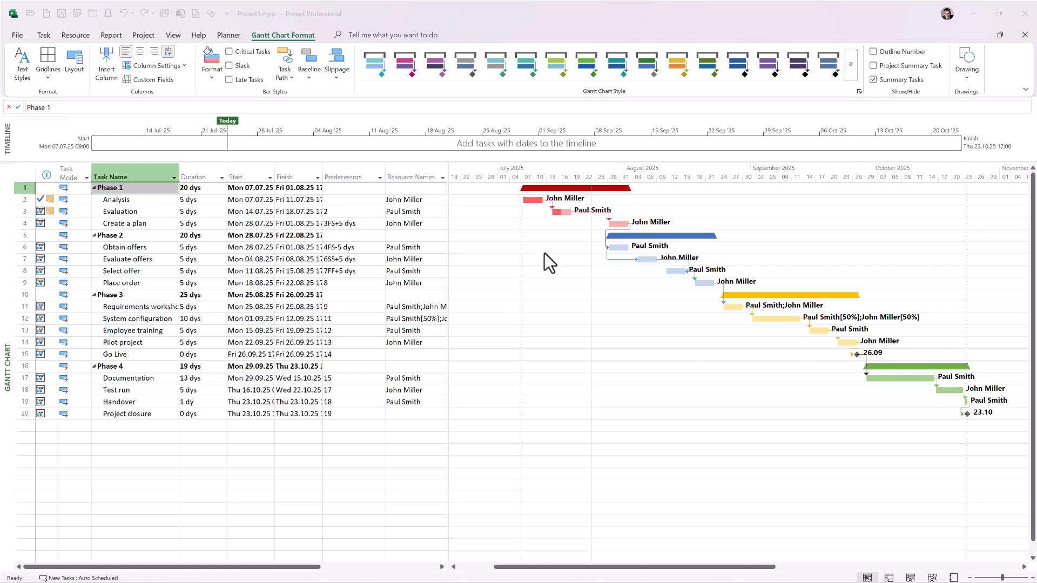
# Step: Examine in the Organizer which views and custom fields Project1.mpp and Global.MPT contain, including the Customer Gantt Chart view, without copying any
pyautogui.click(15, 35)
pyautogui.click(27, 139)
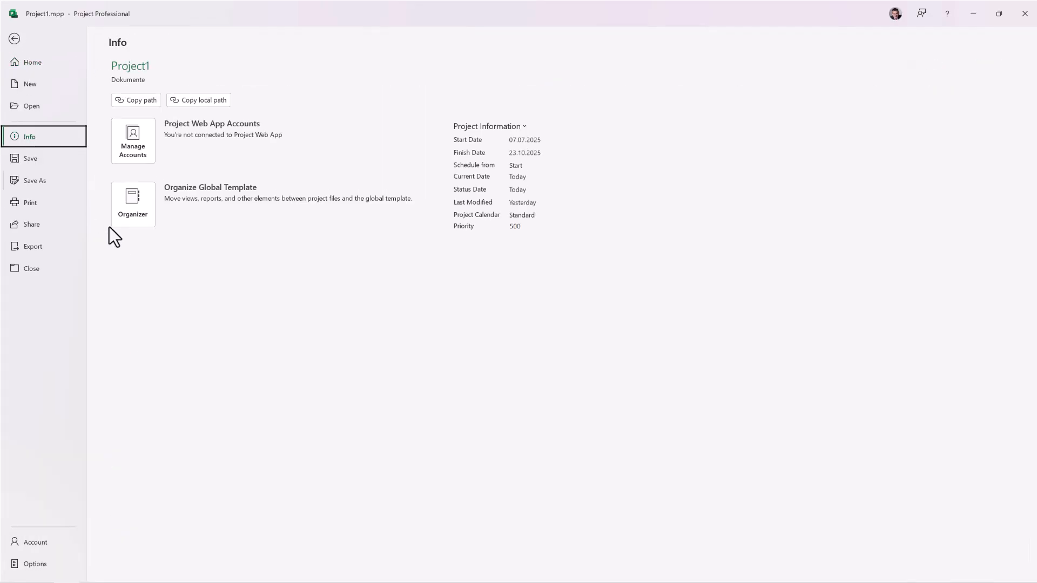
pyautogui.click(128, 206)
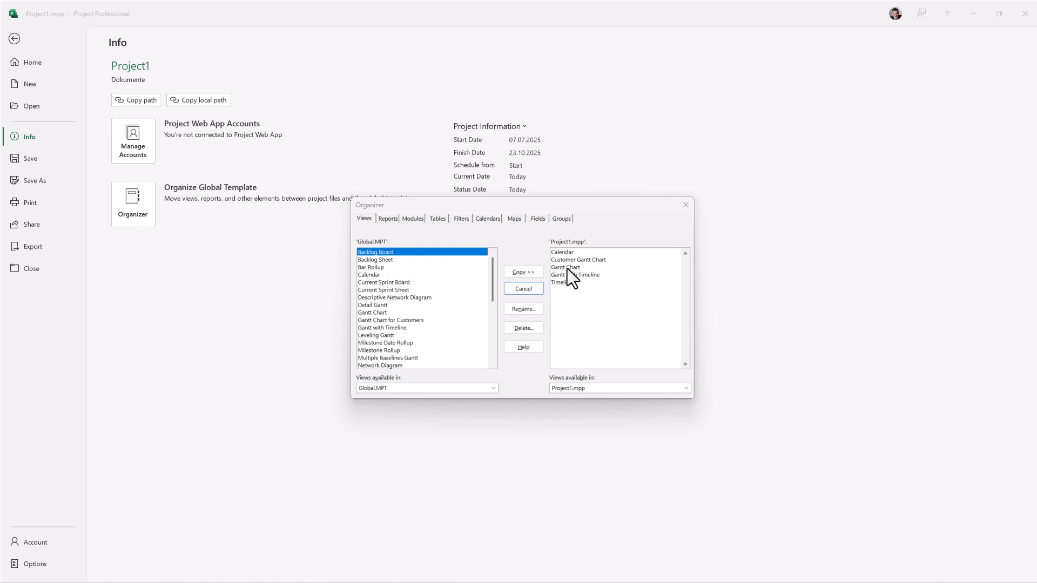
pyautogui.click(579, 261)
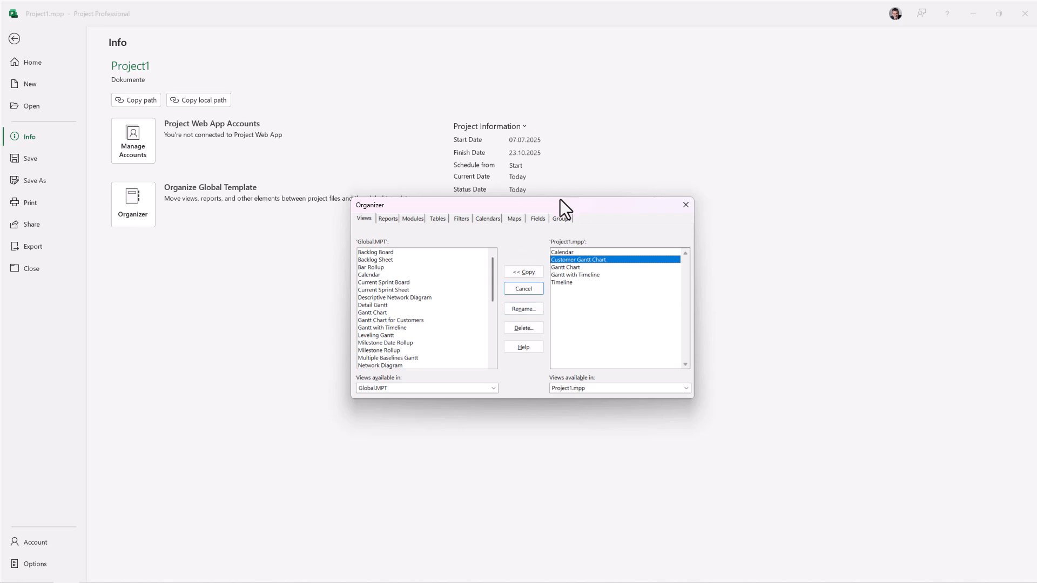
pyautogui.click(536, 218)
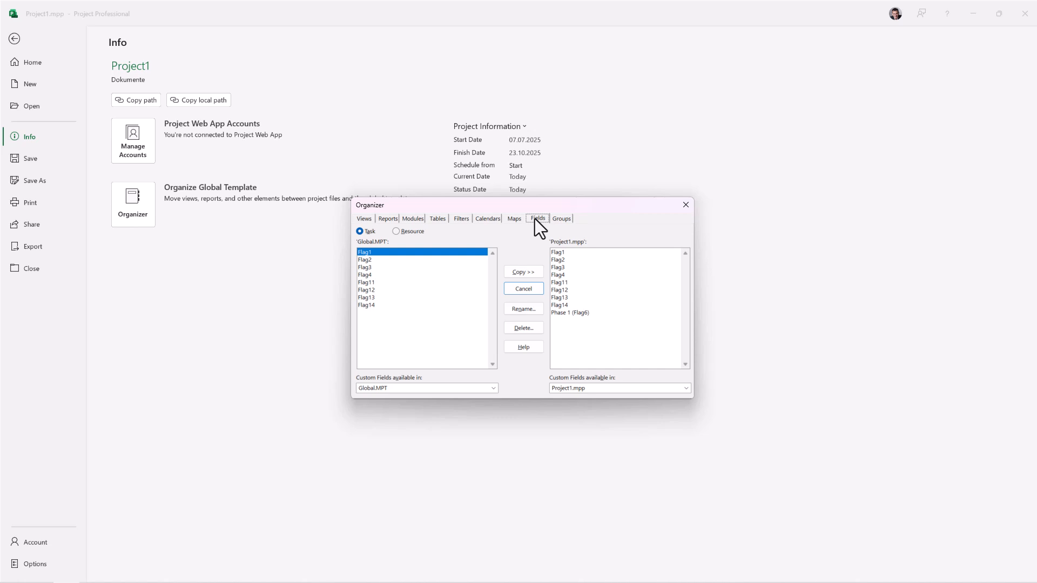
pyautogui.click(603, 252)
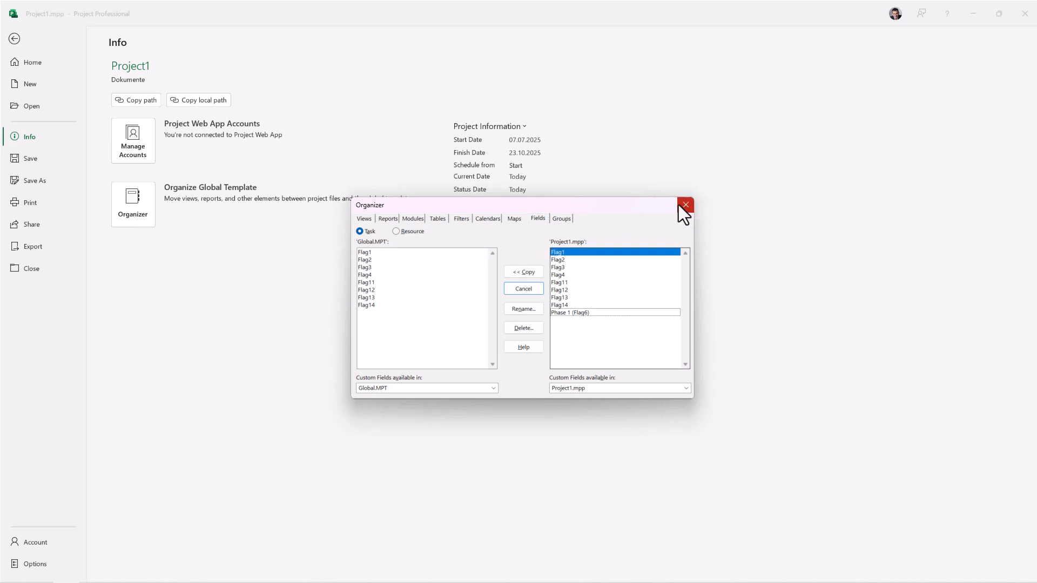
pyautogui.click(683, 206)
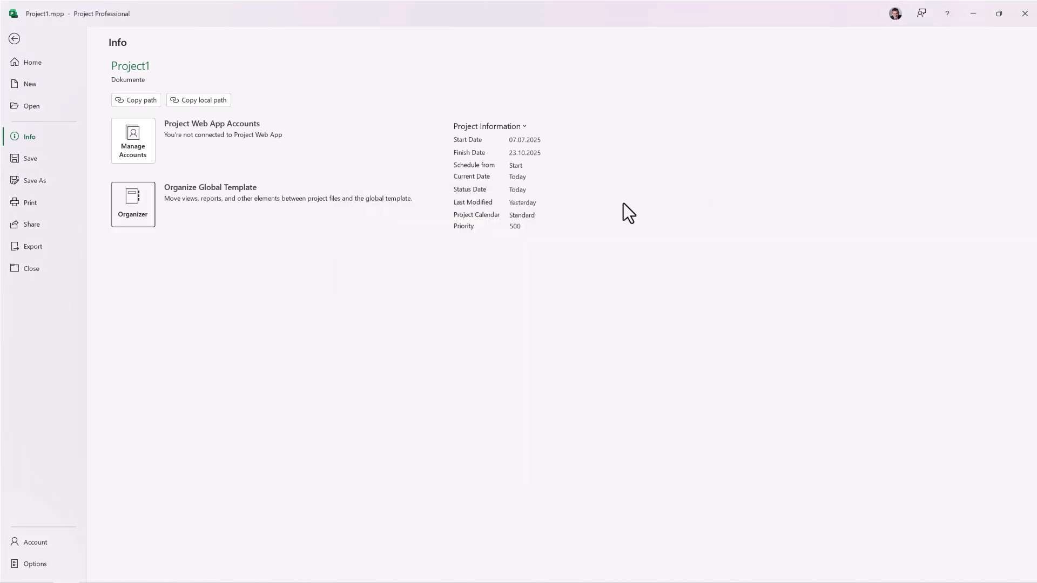
pyautogui.click(14, 38)
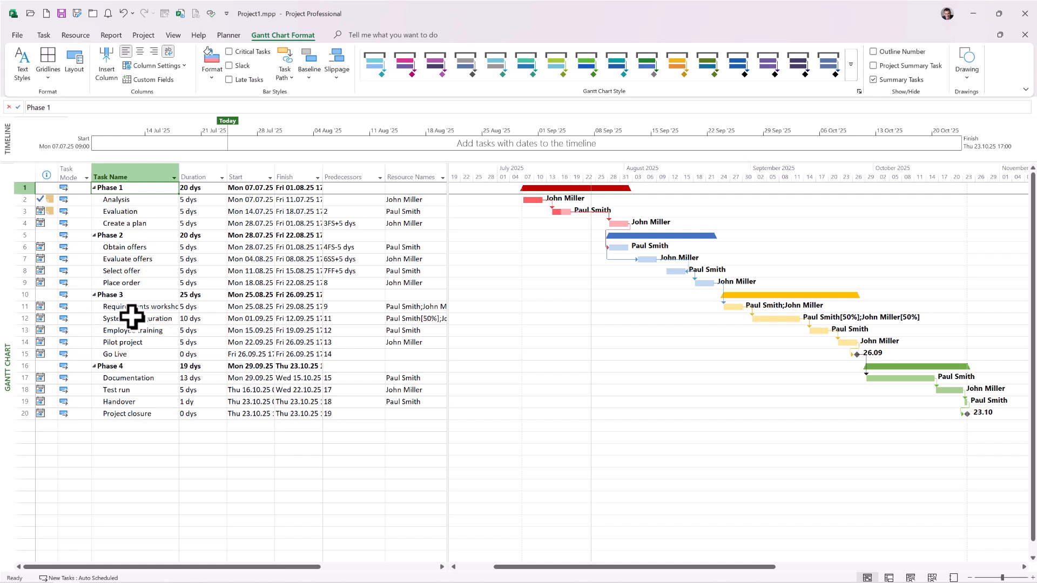
pyautogui.rightClick(5, 314)
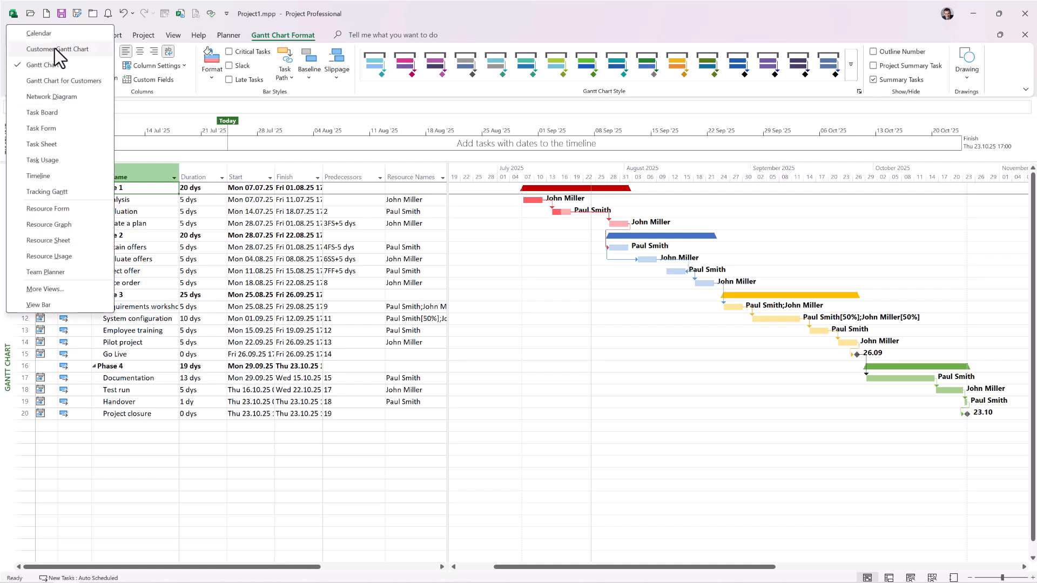
pyautogui.click(269, 307)
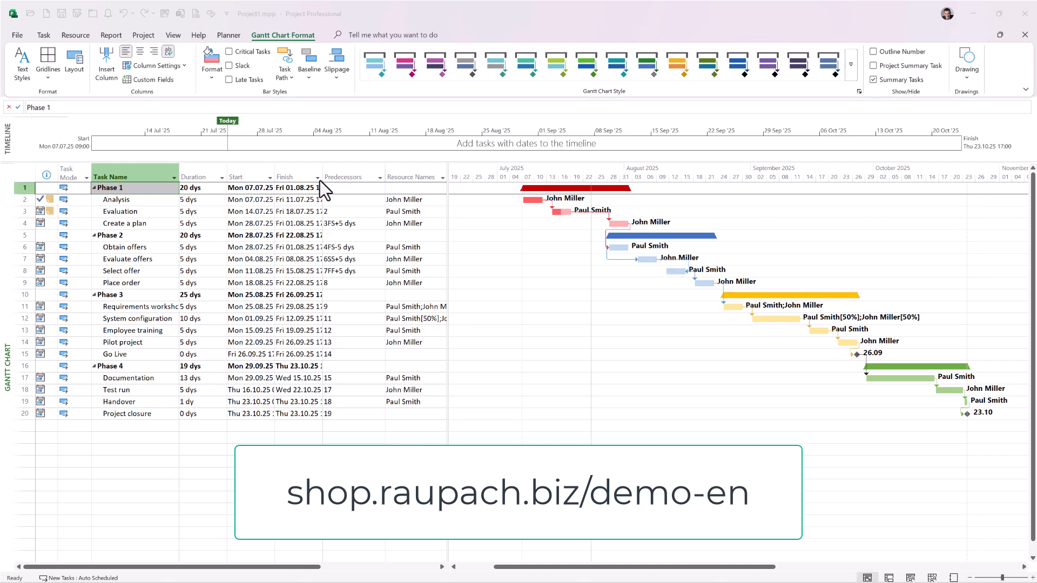
pyautogui.click(227, 34)
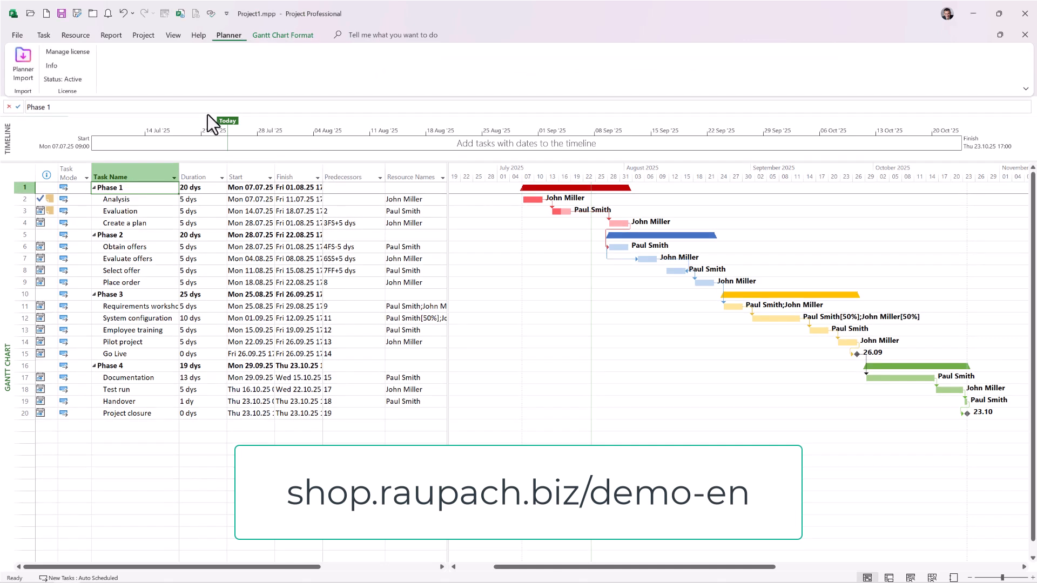
pyautogui.click(24, 60)
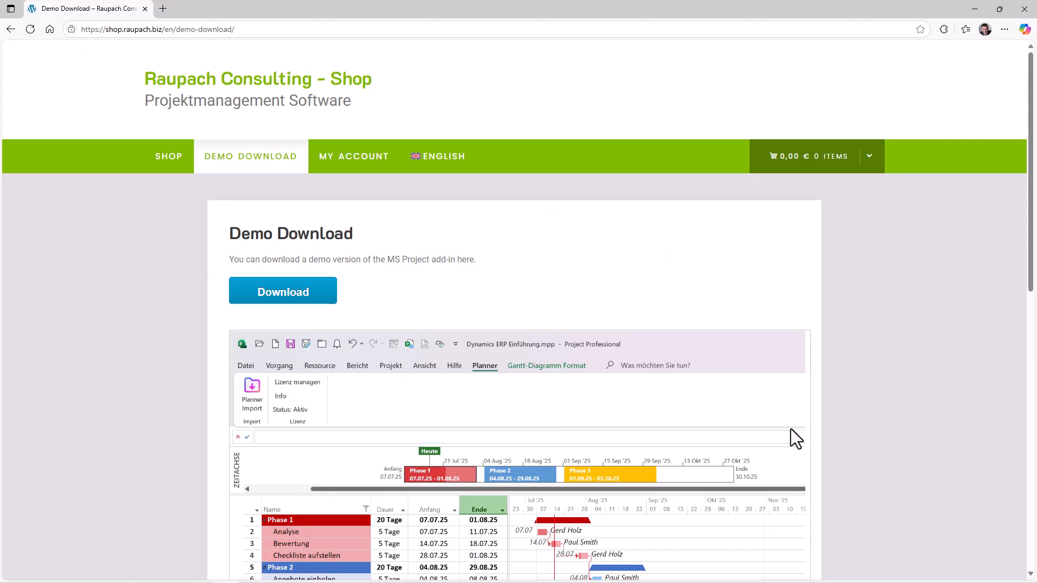
# Step: Review the add-in versions offered on the shop's Demo Download page in the browser
pyautogui.scroll(-4, 605, 429)
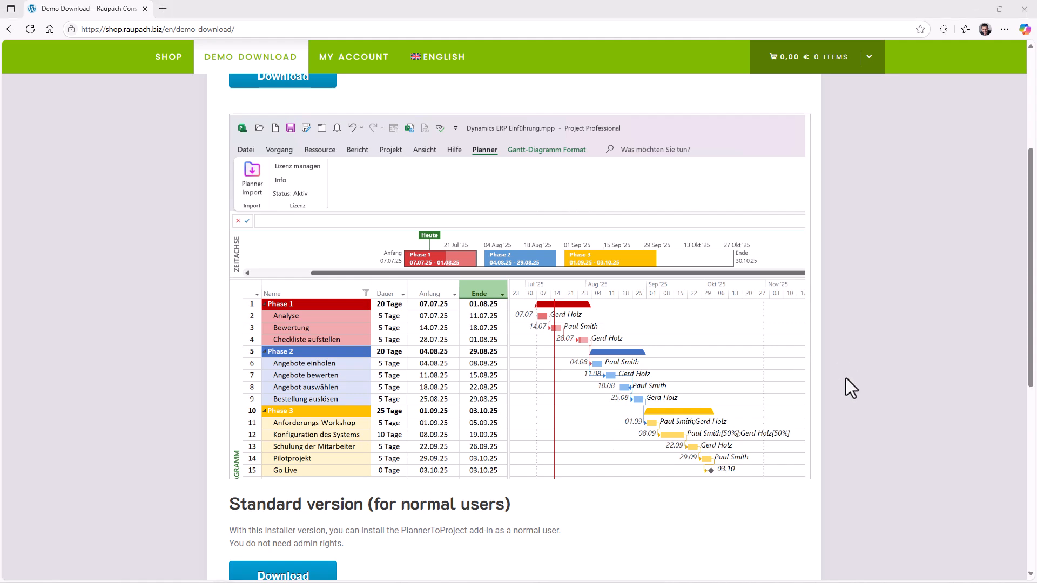
pyautogui.scroll(-7, 844, 379)
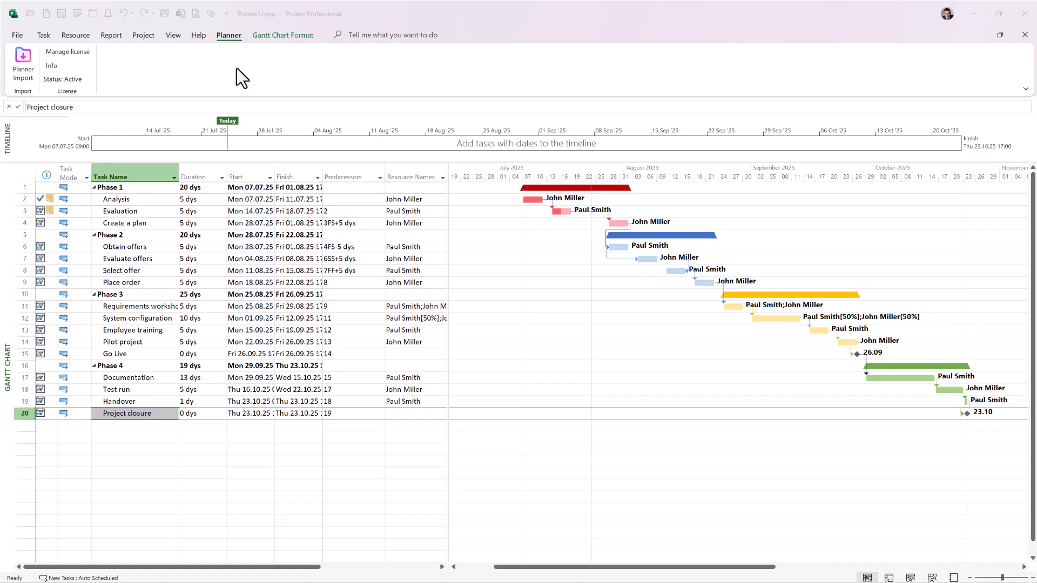
# Step: Hide the Planner tab in Project's ribbon customization and apply the options
pyautogui.rightClick(229, 36)
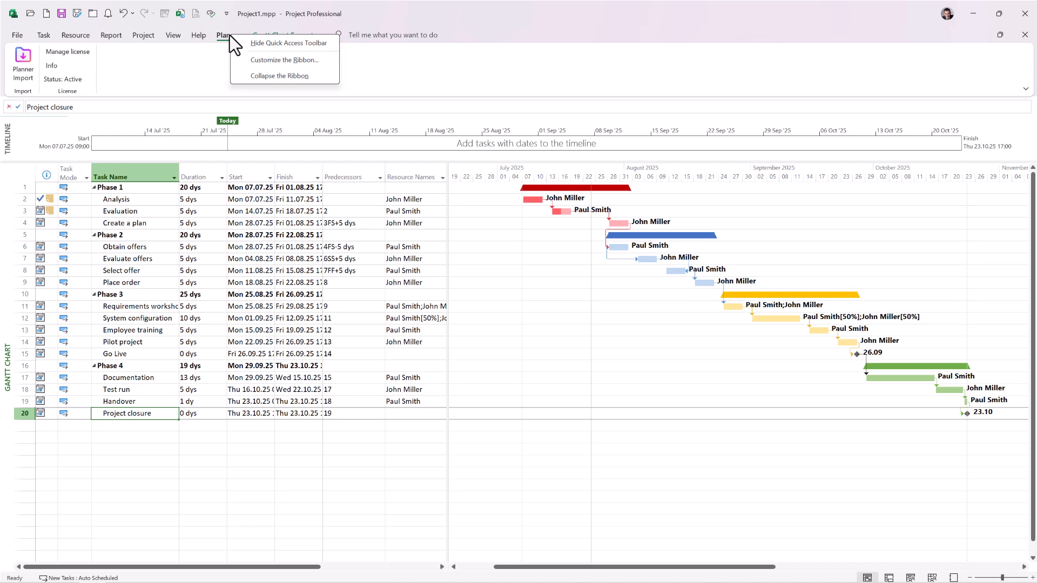
pyautogui.click(266, 60)
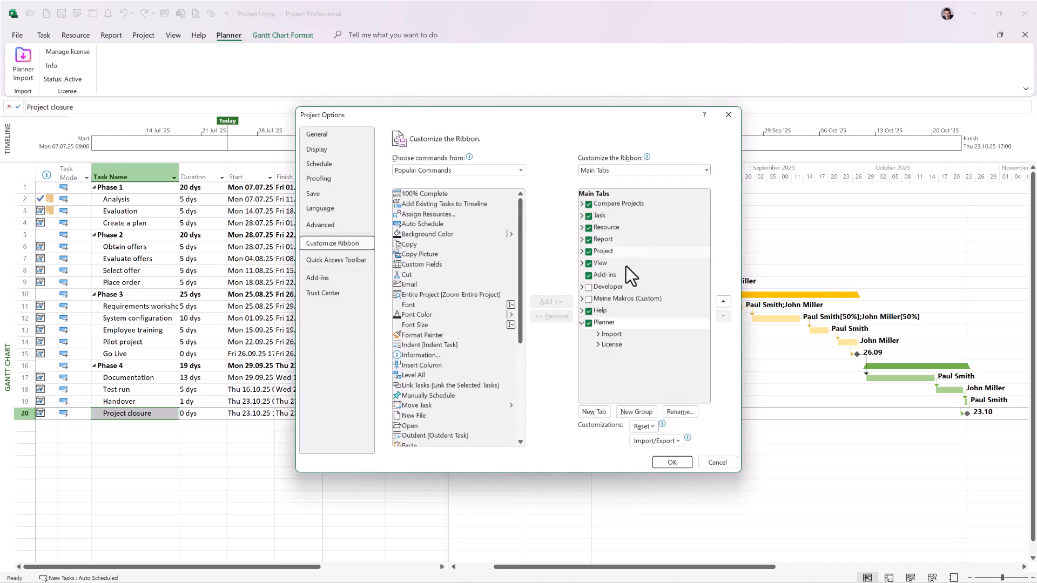
pyautogui.click(589, 323)
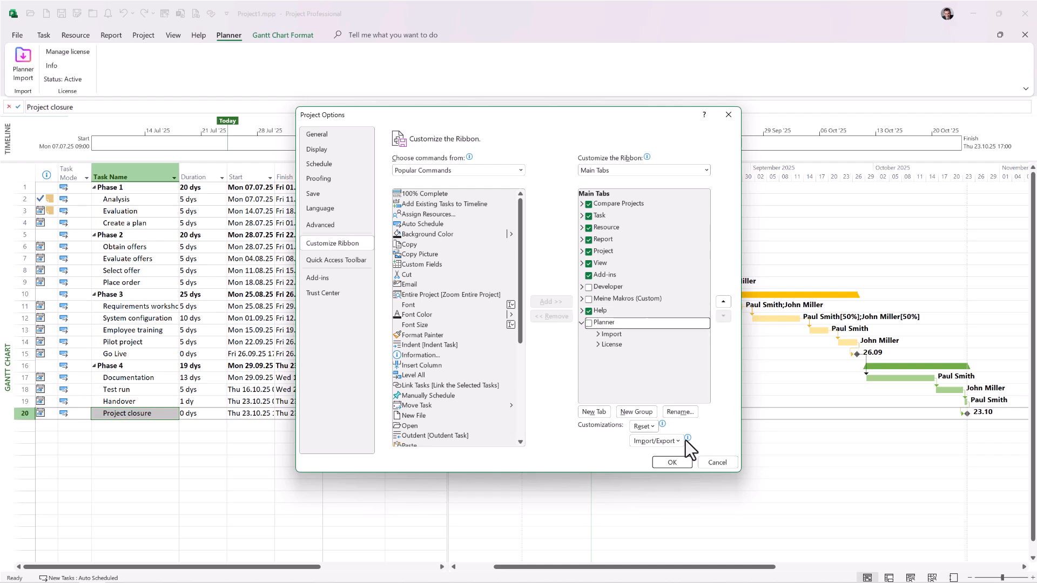
pyautogui.click(668, 463)
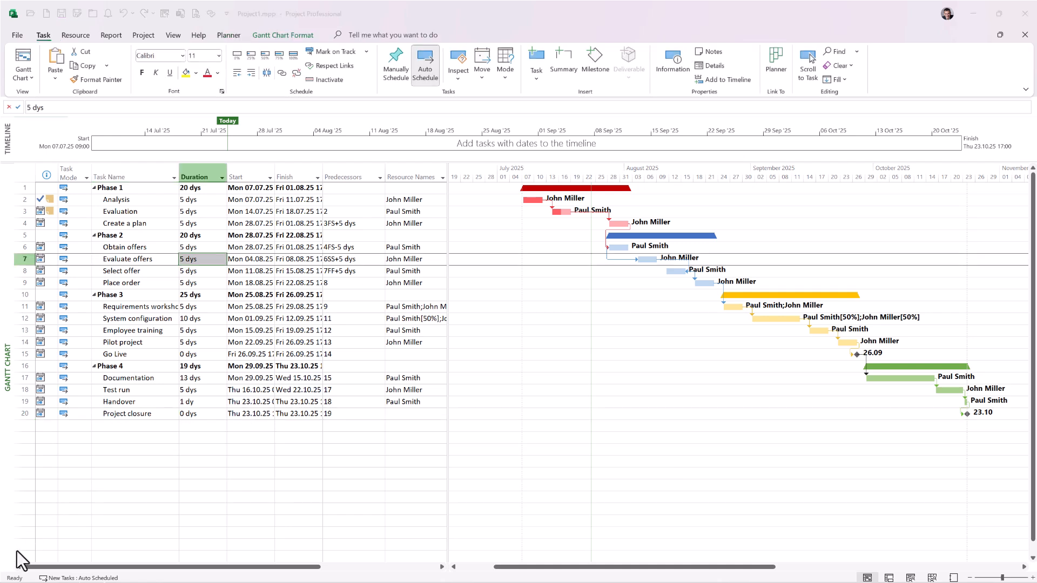
# Step: Switch to the installed apps in Windows Settings, search for "planner", and show the change and uninstall options of PlannerToProjectAddInEN
pyautogui.moveTo(15, 575)
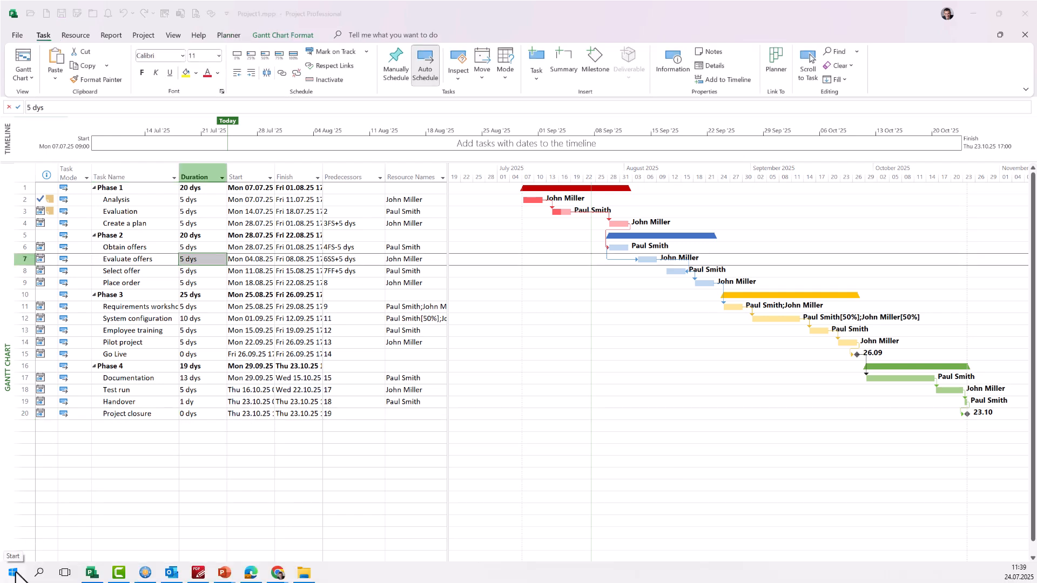
pyautogui.rightClick(15, 572)
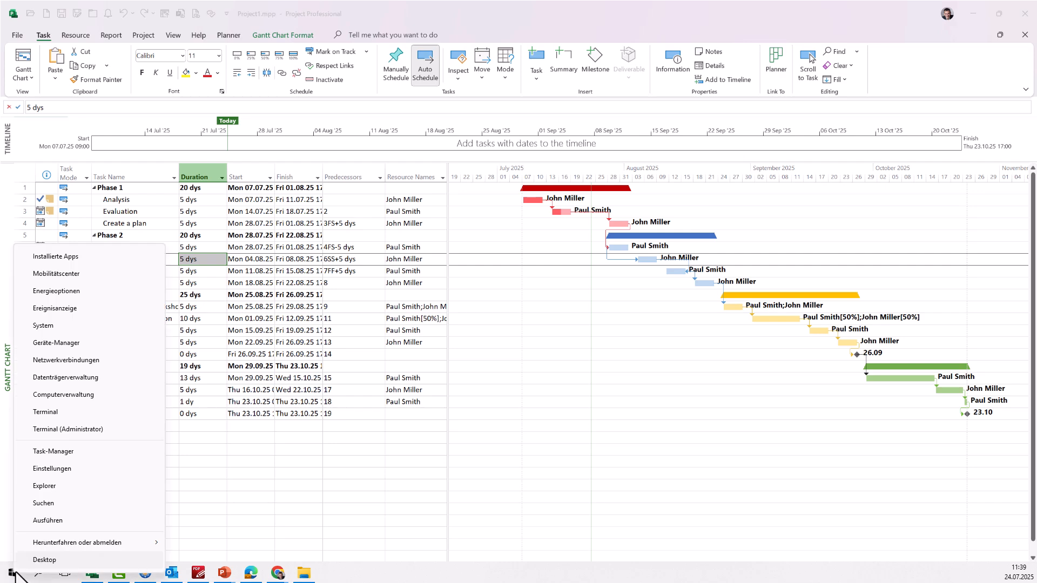
pyautogui.click(72, 256)
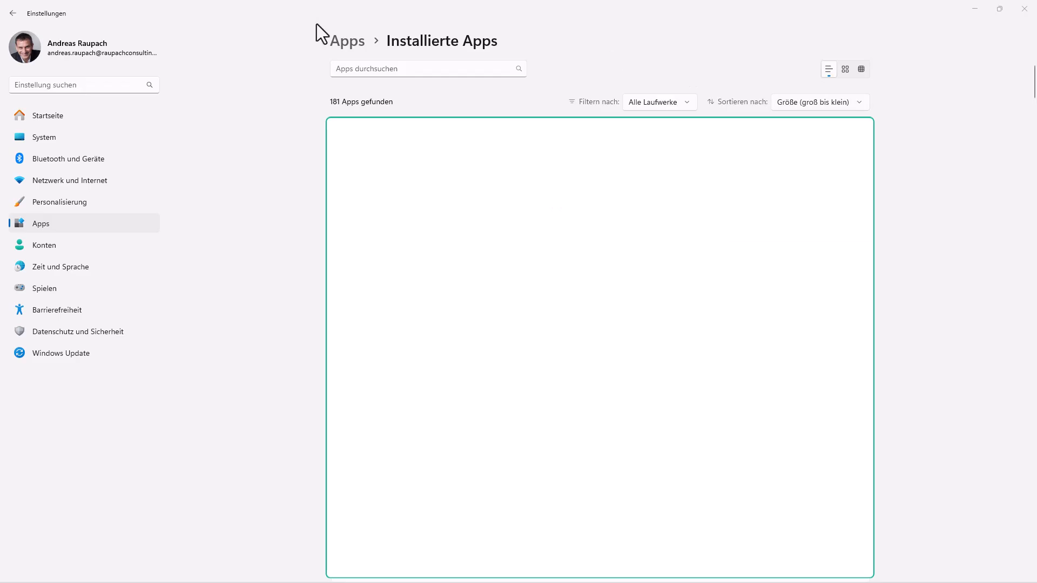
pyautogui.click(409, 68)
pyautogui.write('planner')
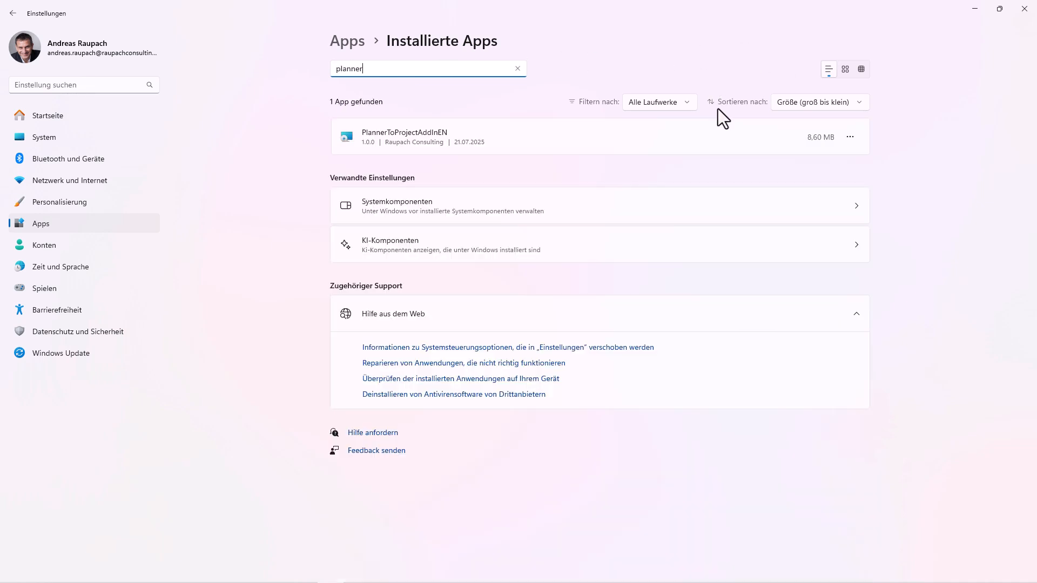
pyautogui.click(850, 137)
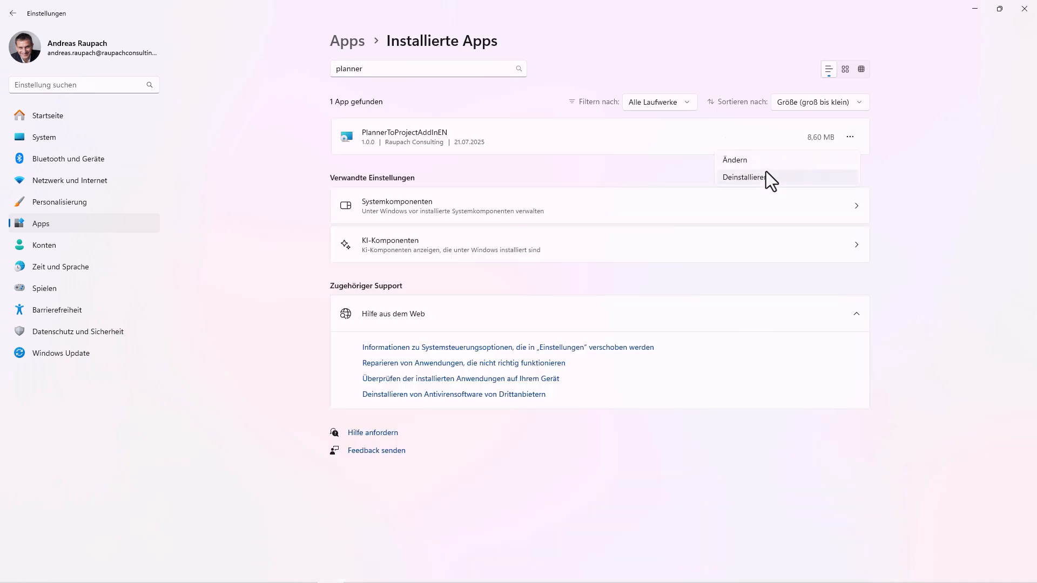